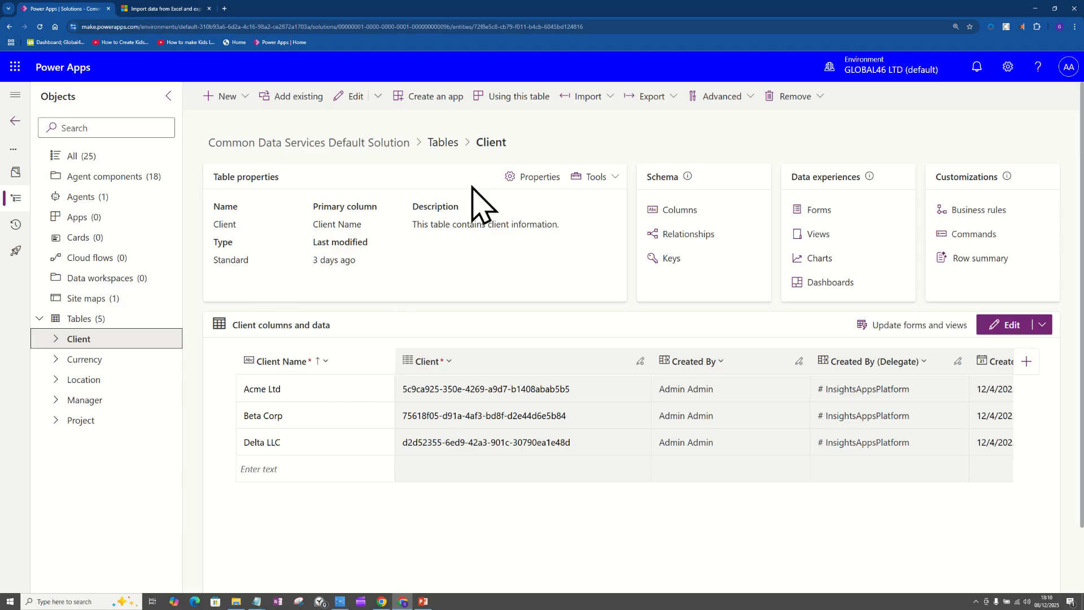
Open the Currency table, move the Currency Precision column directly after Currency Name and widen it to show its full heading
double_click(481, 142)
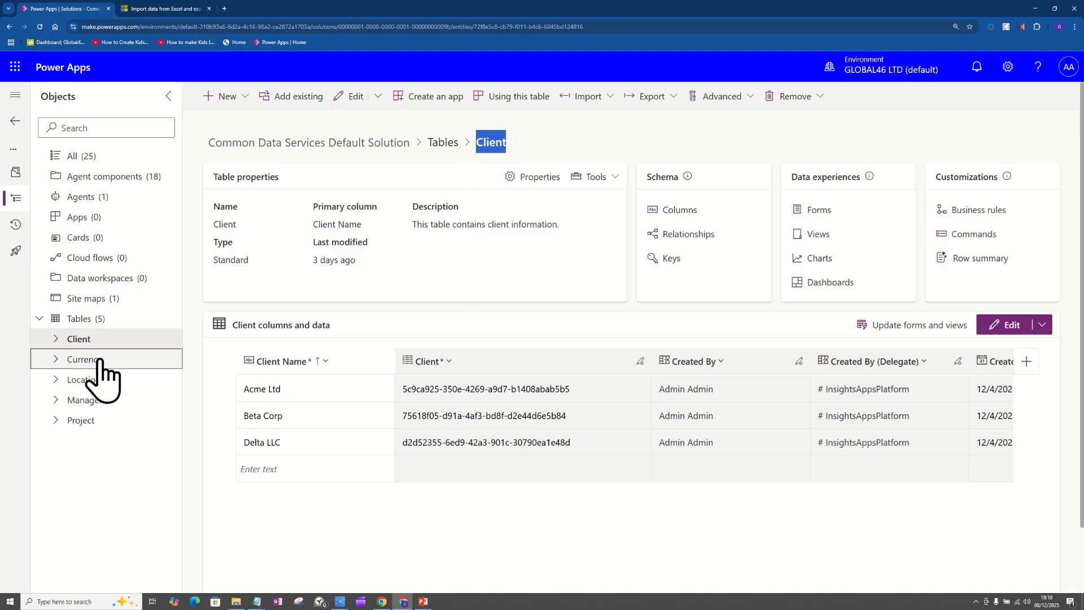
click(102, 361)
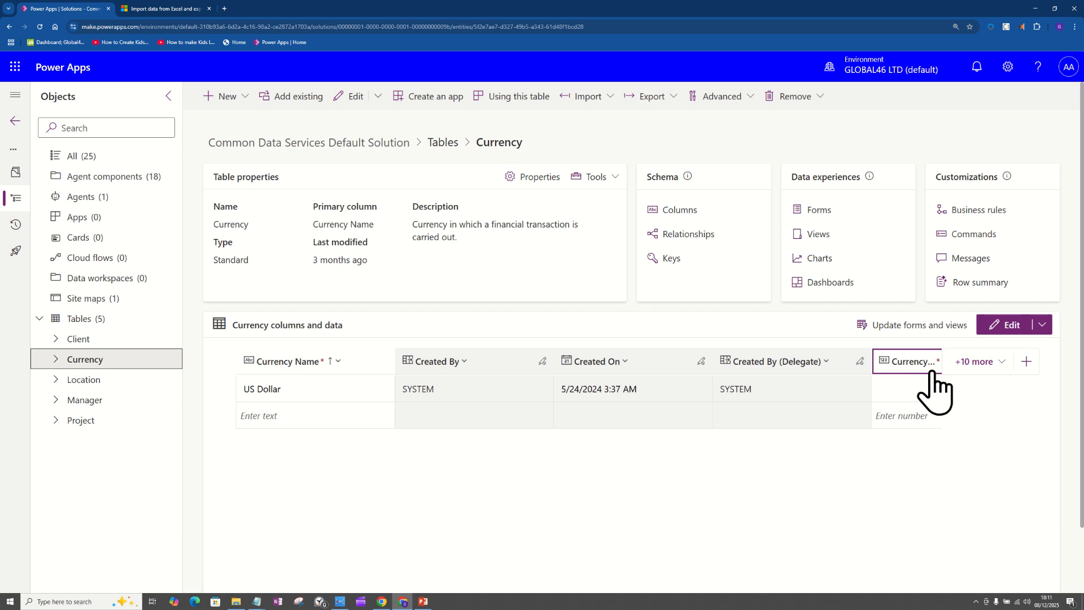
drag(922, 364, 427, 370)
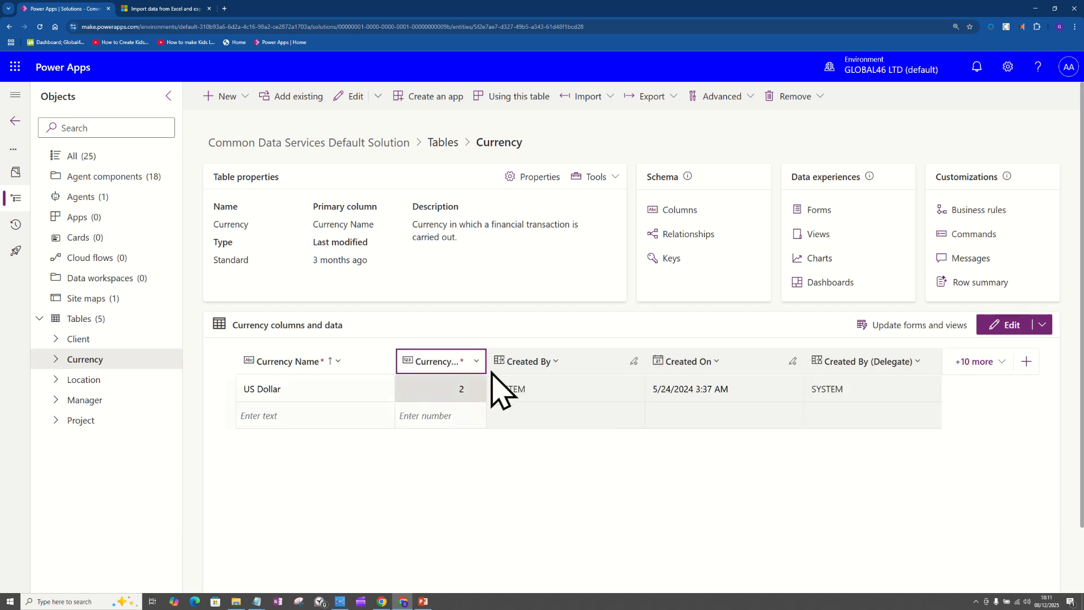
drag(484, 360, 537, 361)
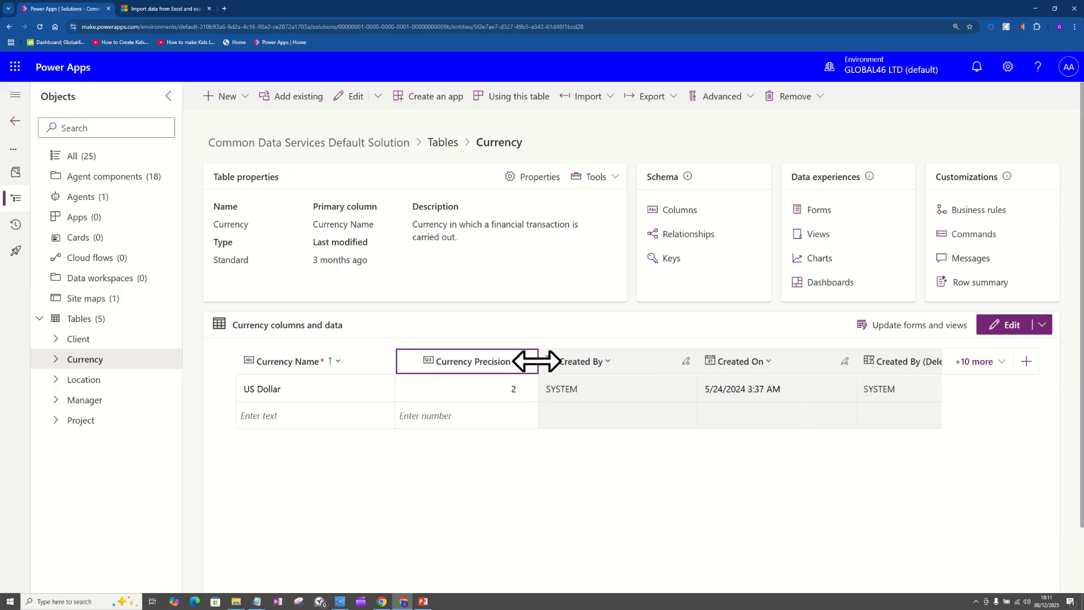
Examine the list of existing columns available for the Currency table and close it without saving any column selection
click(985, 372)
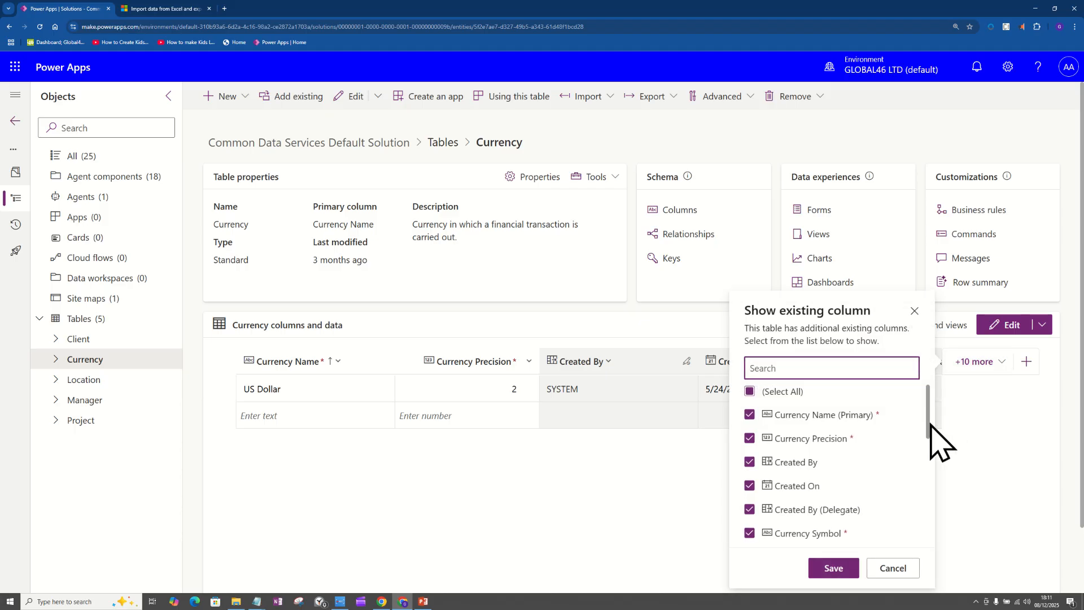
drag(932, 426, 913, 533)
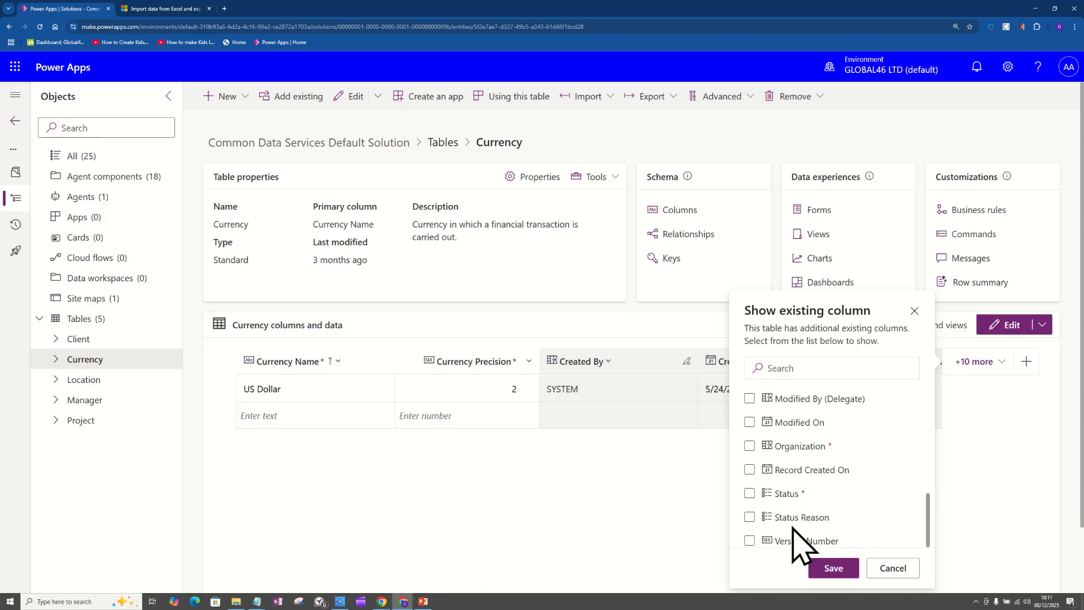
click(892, 567)
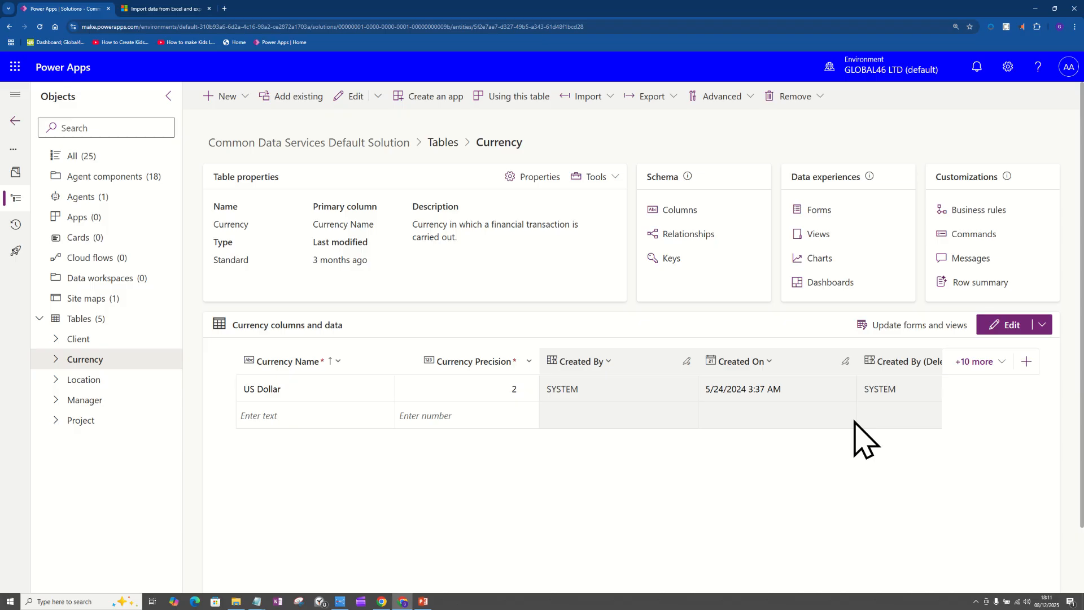
click(1003, 366)
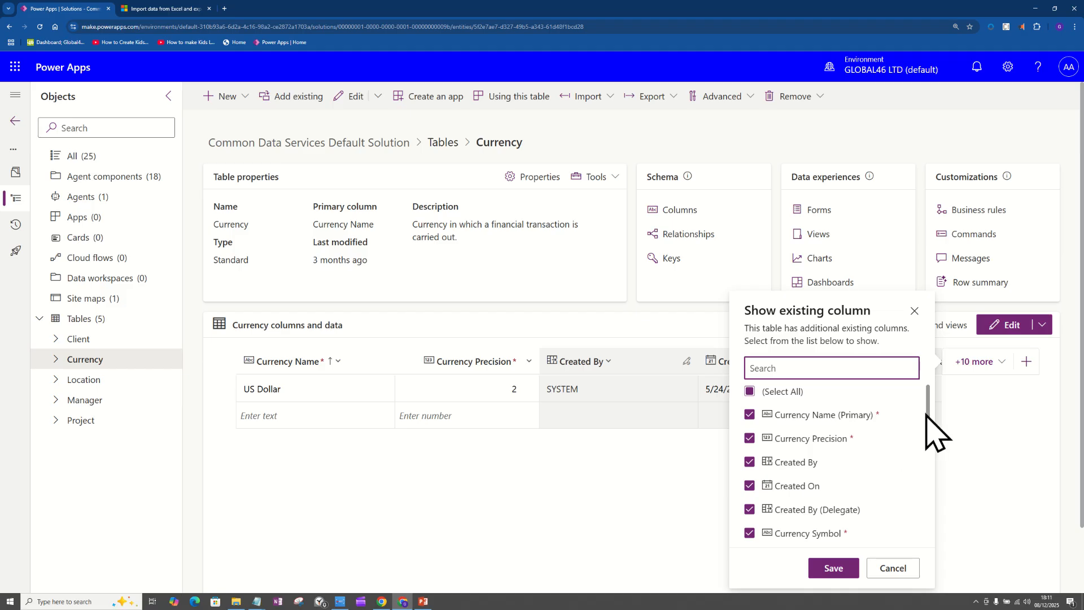
drag(926, 431, 918, 514)
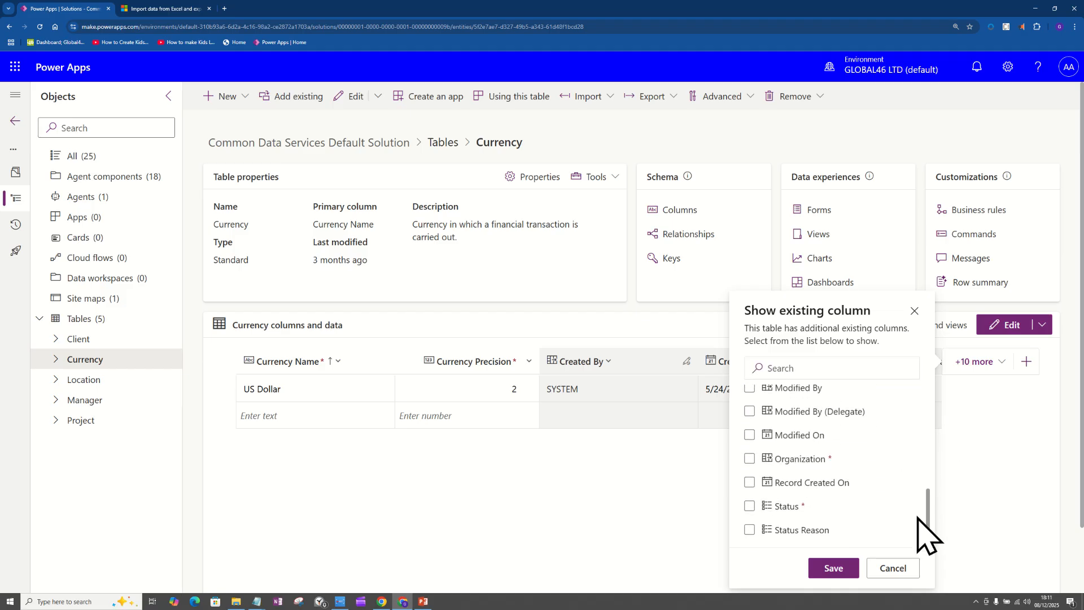
click(749, 458)
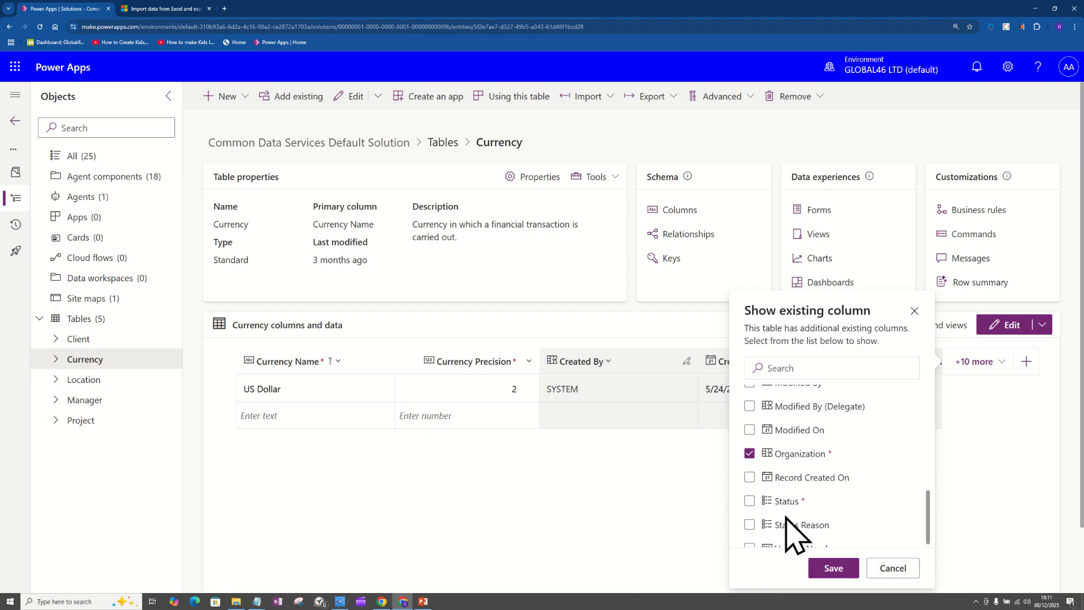
scroll(801, 520, up, 6)
click(895, 569)
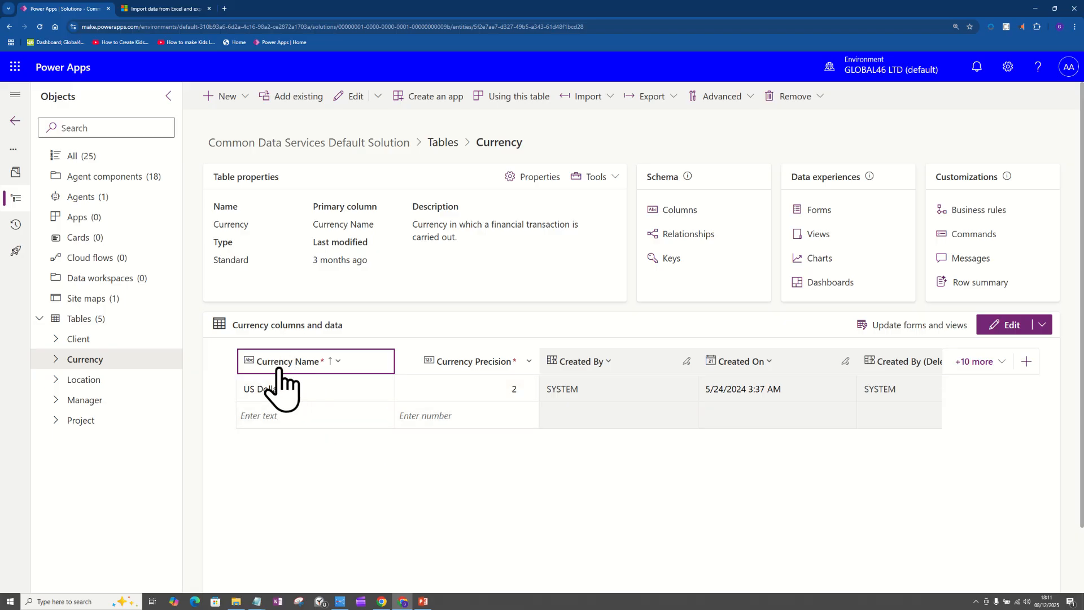
Open the Location table and the Manager table in turn to review their records
double_click(493, 142)
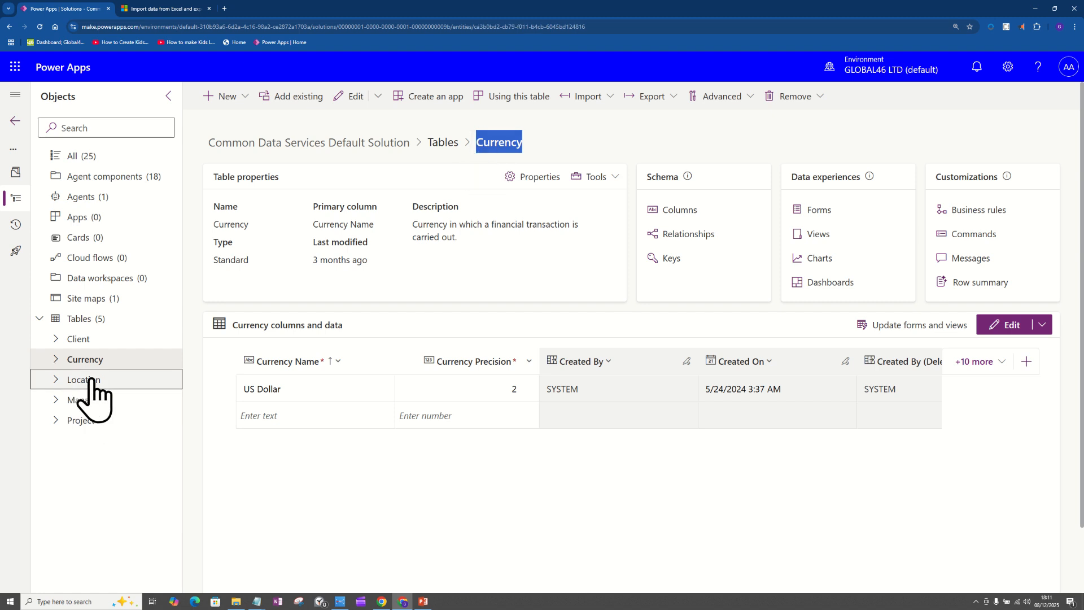
click(85, 379)
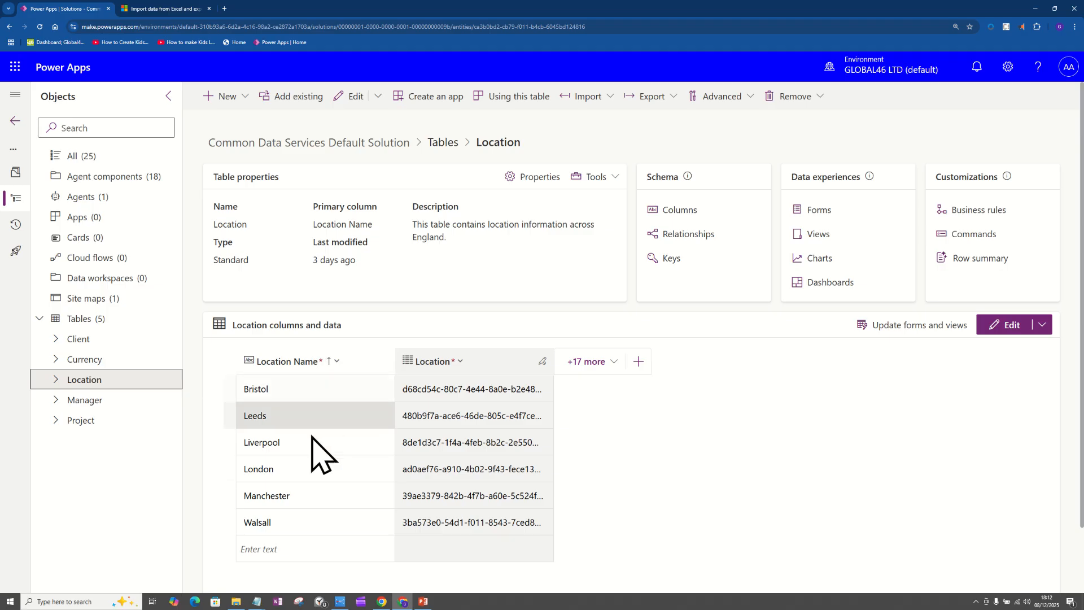
drag(520, 145, 478, 147)
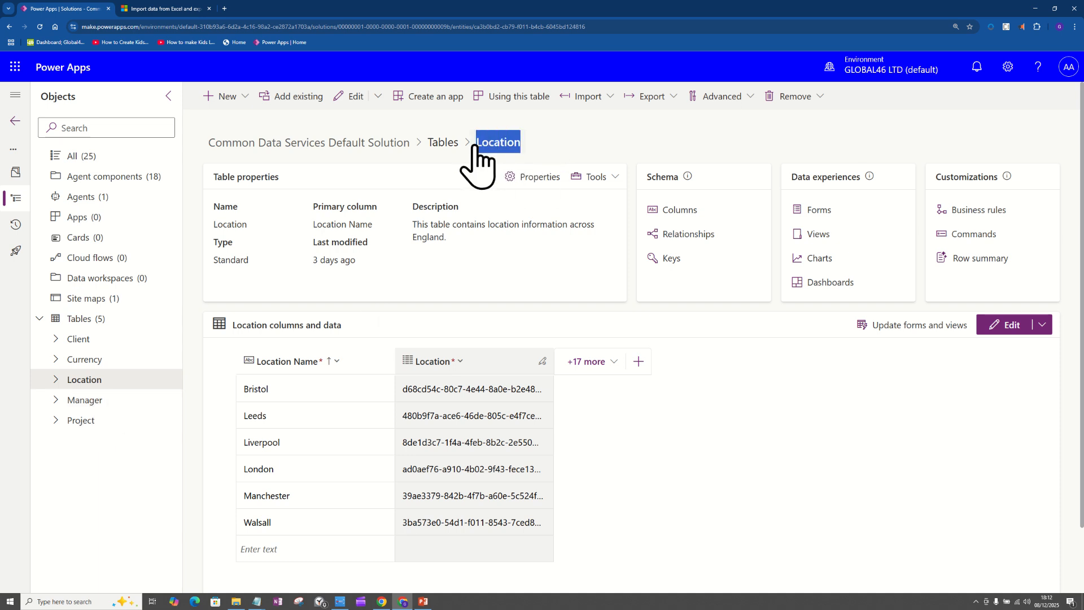
click(89, 401)
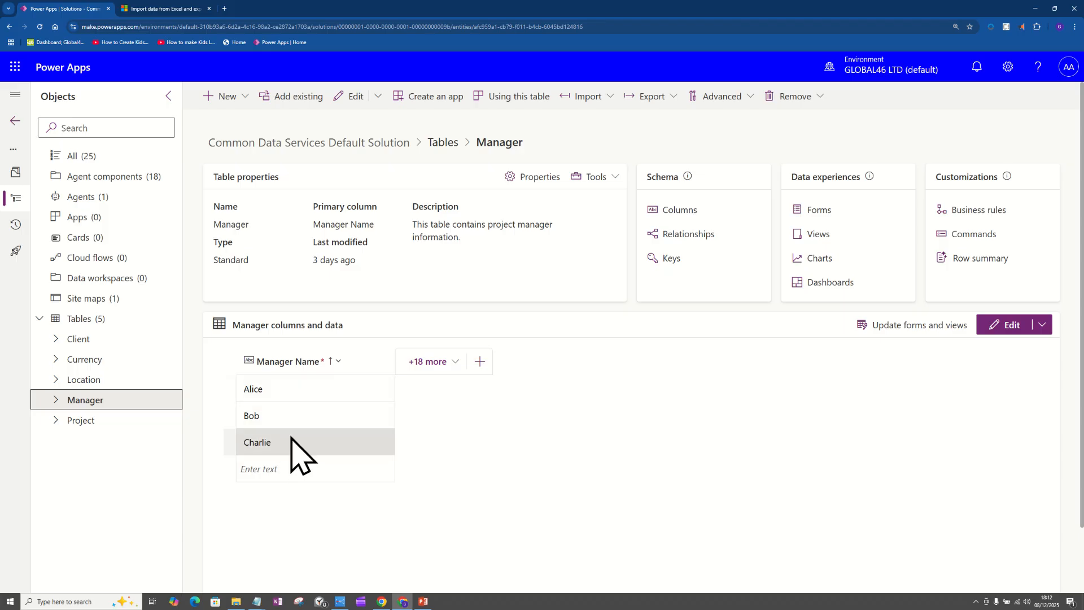
drag(525, 142, 475, 143)
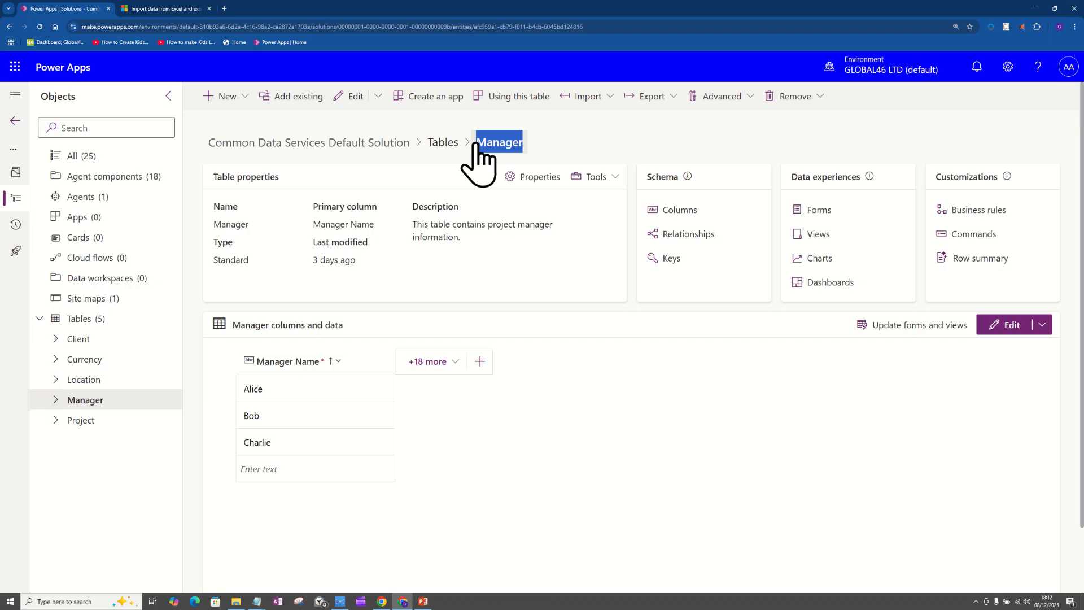
Open the Project table, check the lookup schema slide in PowerPoint, and return to the table in the browser
click(80, 422)
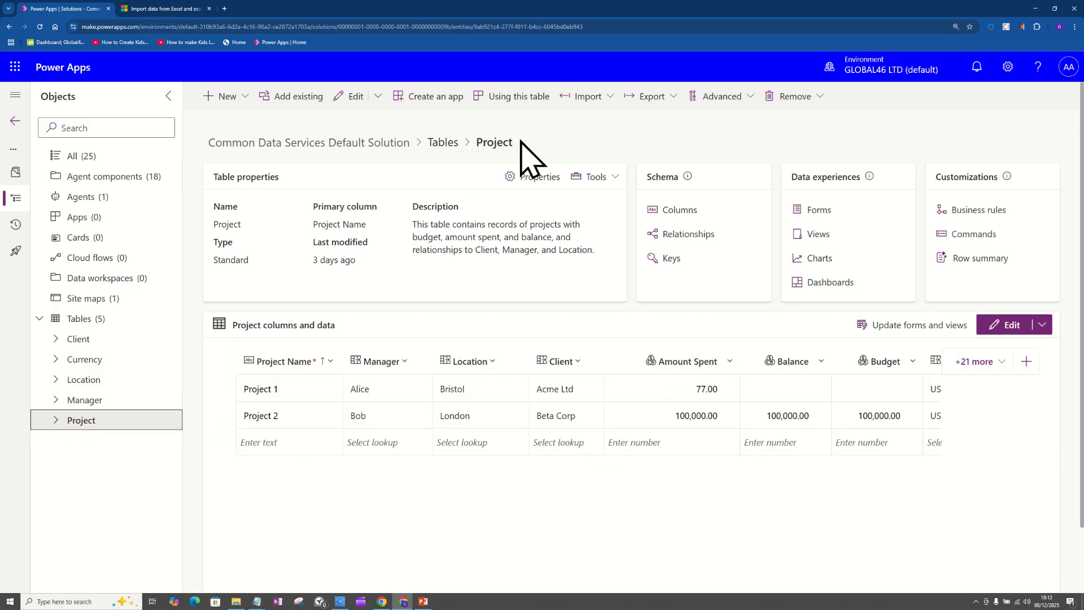
drag(513, 148, 476, 149)
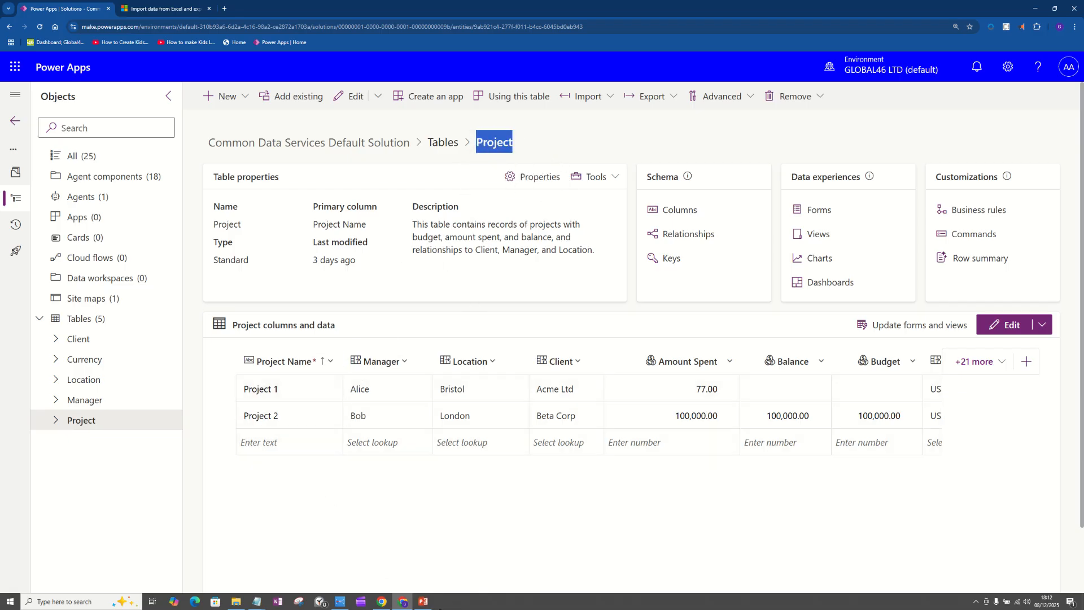
click(424, 602)
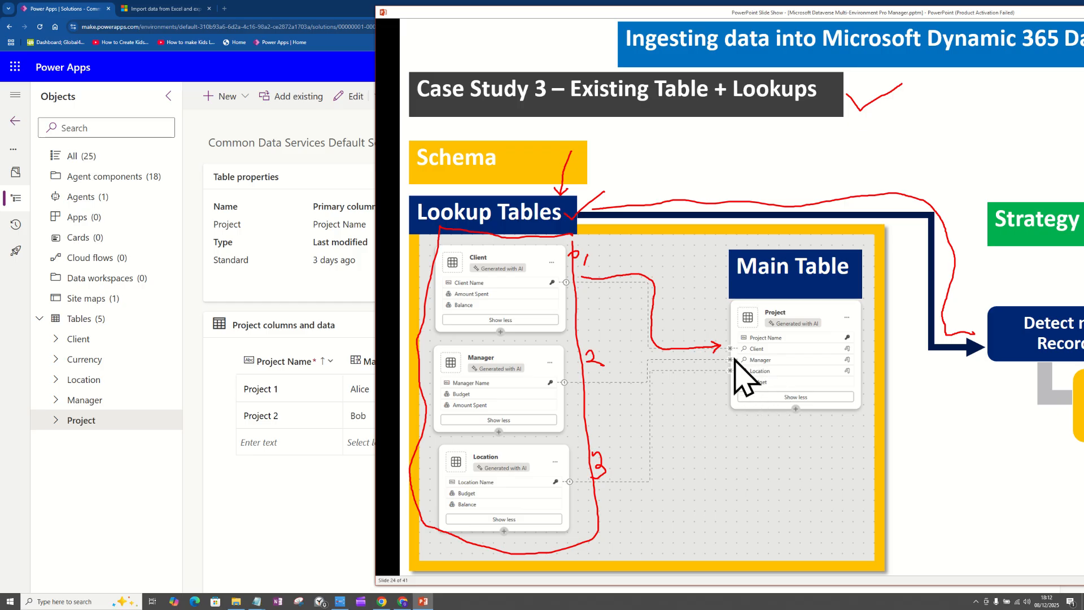
click(271, 500)
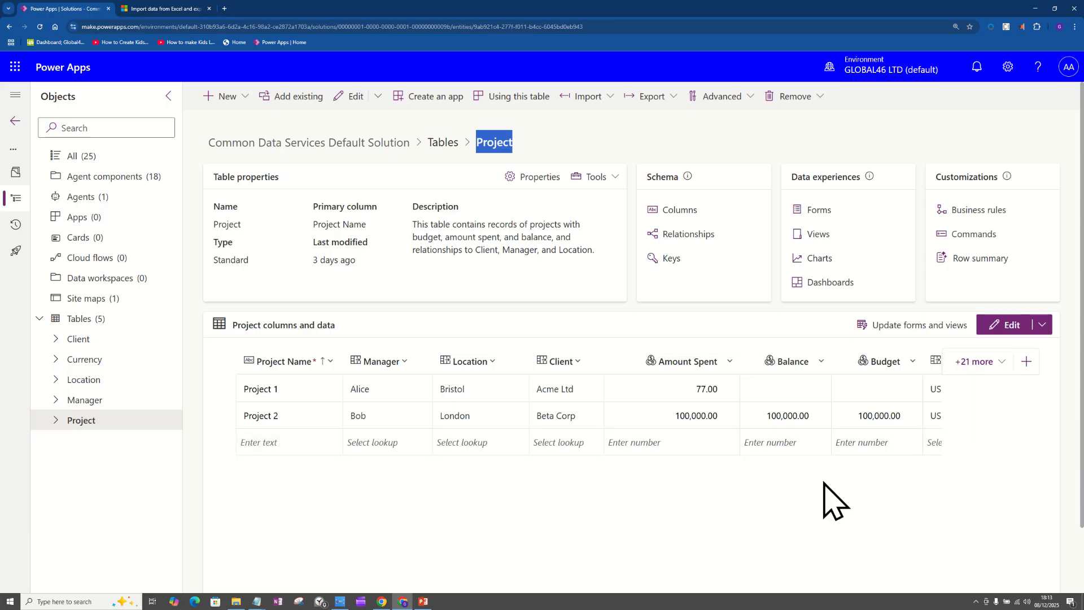
Examine the Project table's columns from Project Name through to the Project identifier, including the lookup and currency columns
click(868, 389)
key(Tab)
key(Tab)
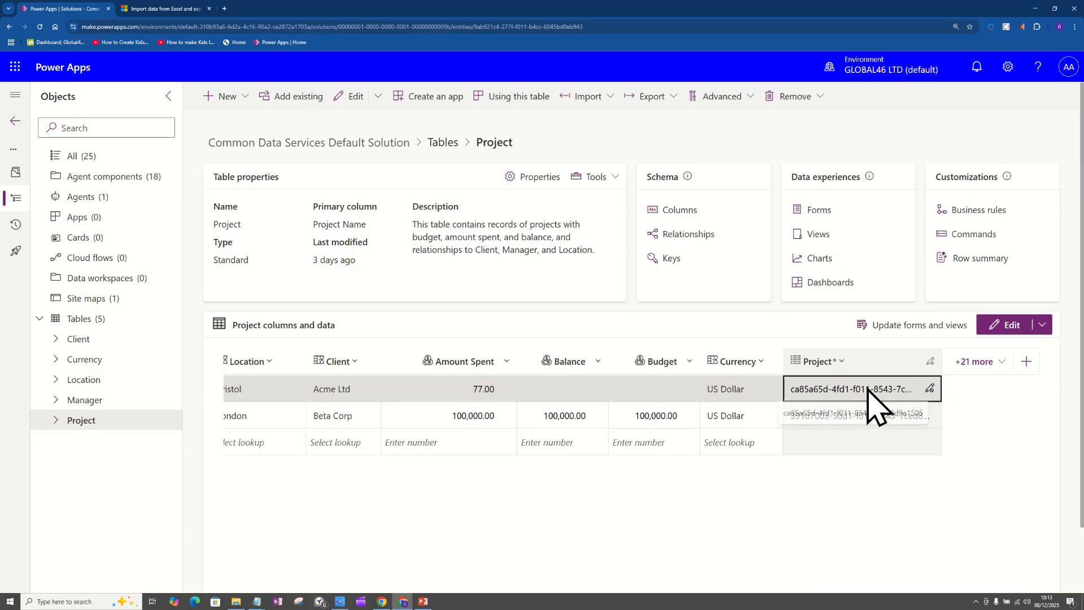
key(shift+Tab)
key(shift+Tab)
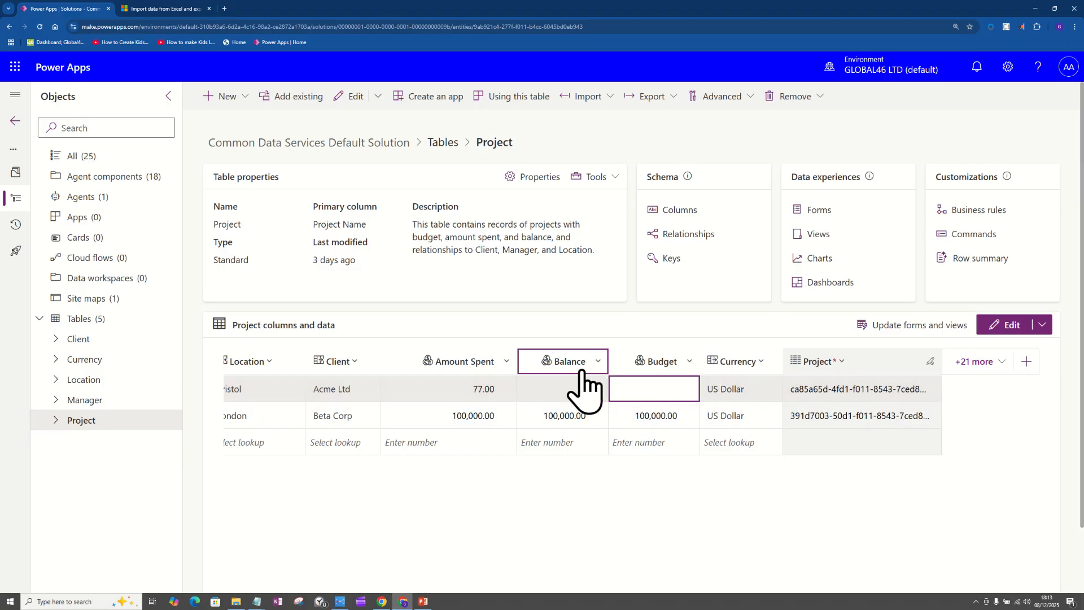
click(547, 488)
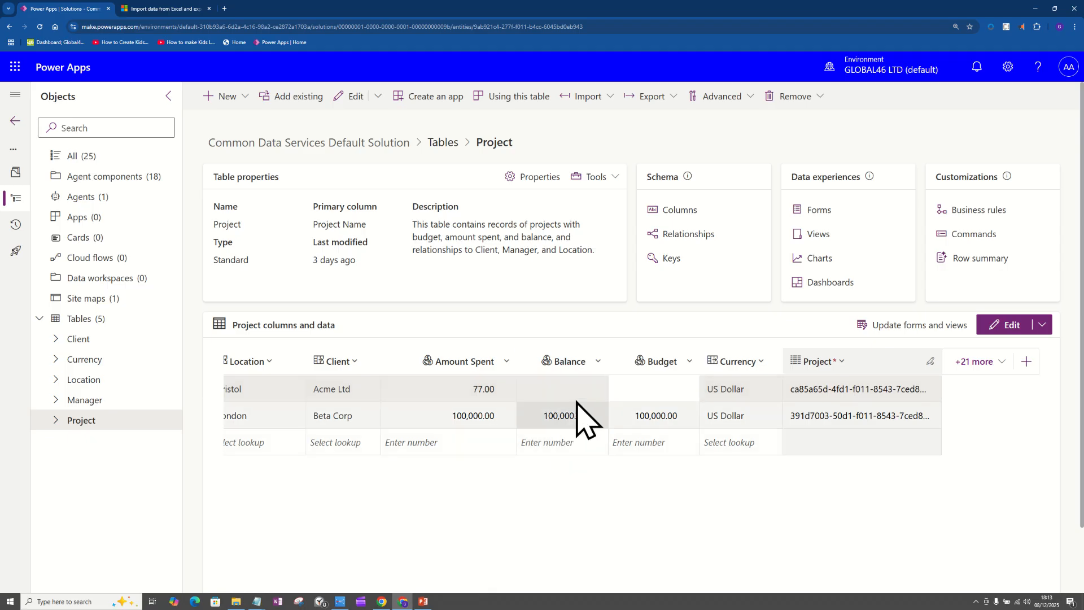
click(579, 395)
key(shift+Tab)
key(shift+Tab)
key(shift+Tab)
key(shift+Tab)
key(shift+Tab)
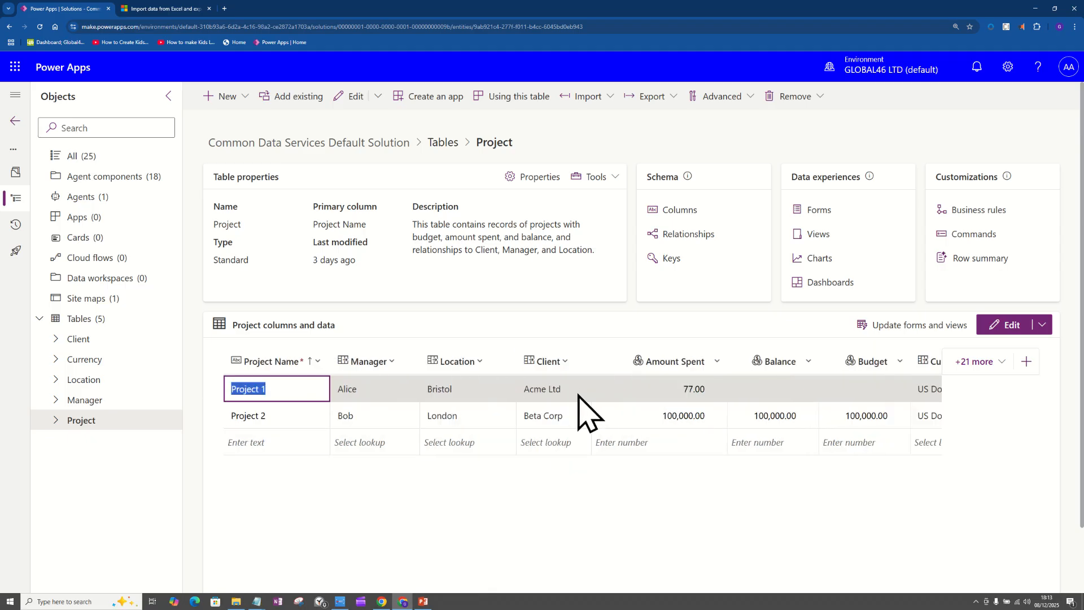
click(499, 507)
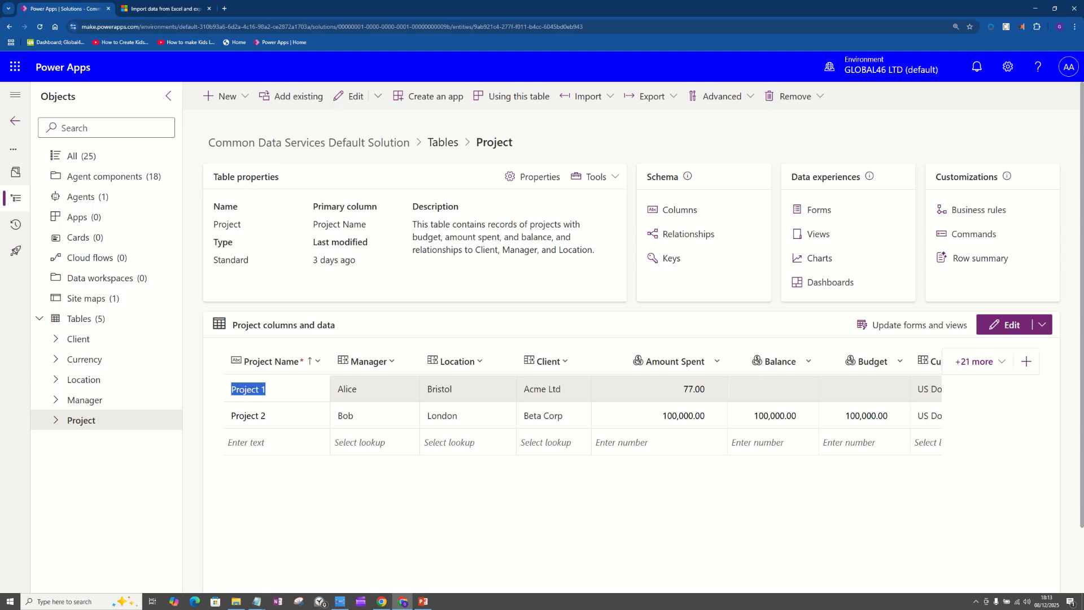
Restore the browser window to a smaller size and arrange it beside the File Explorer folder of JSON files
key(alt+Tab)
click(848, 507)
click(1054, 8)
drag(759, 35, 667, 13)
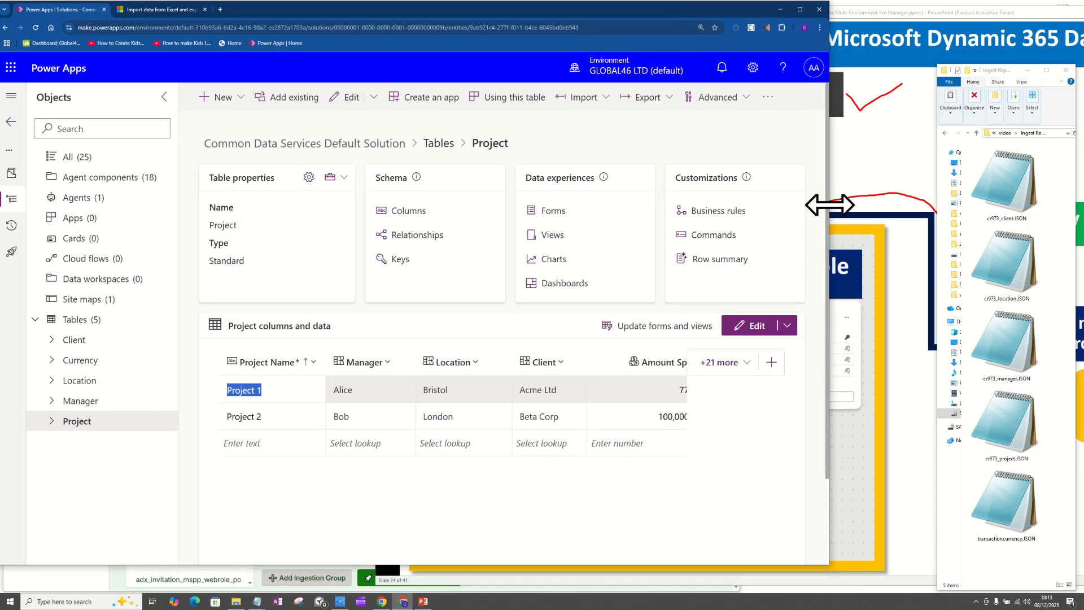
drag(826, 204, 879, 205)
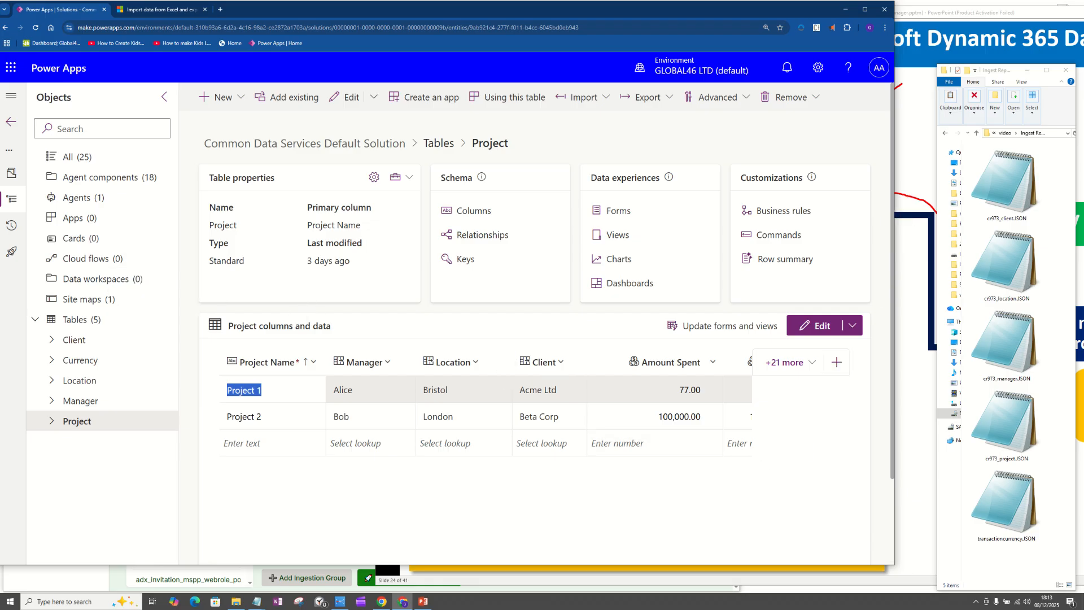
Clear the PowerPoint slide show from behind the browser, and enlarge the browser window up to the edge of the JSON folder
key(alt+Tab)
drag(888, 16, 0, 46)
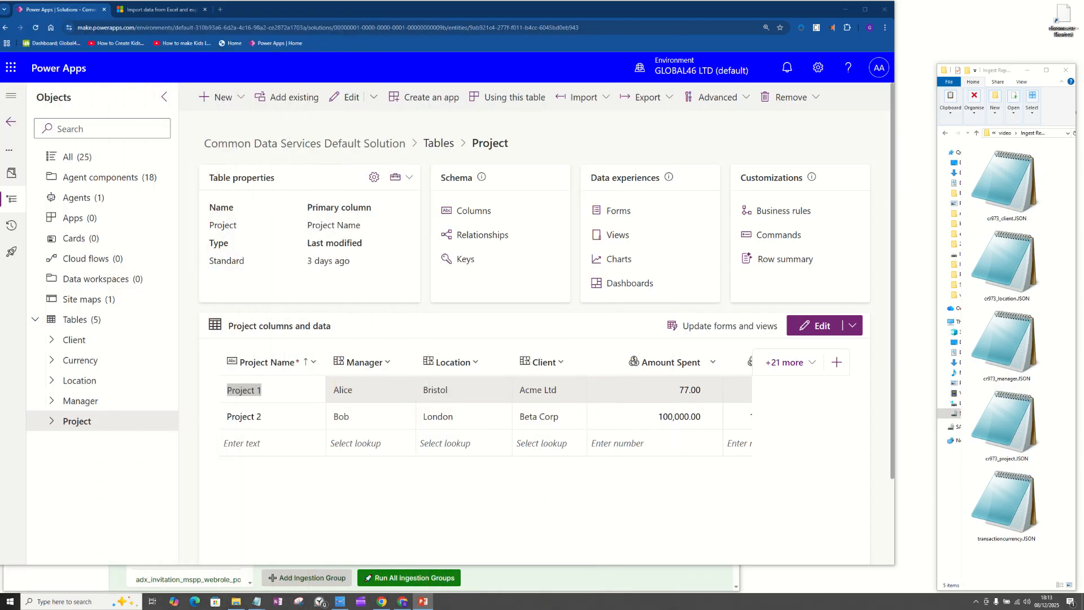
key(alt+Tab)
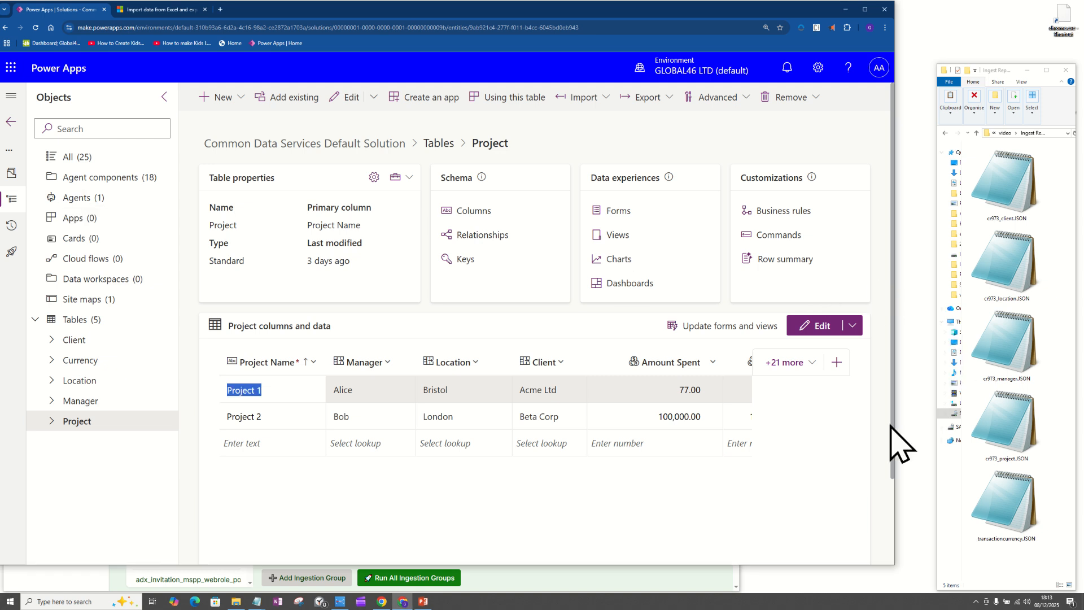
drag(813, 566, 813, 584)
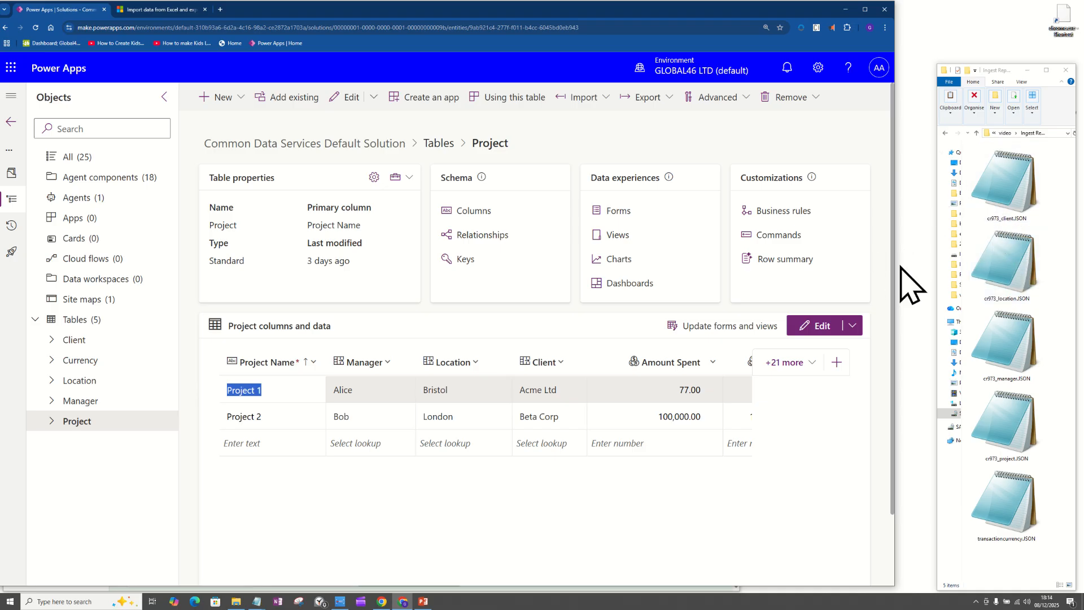
drag(895, 271, 935, 271)
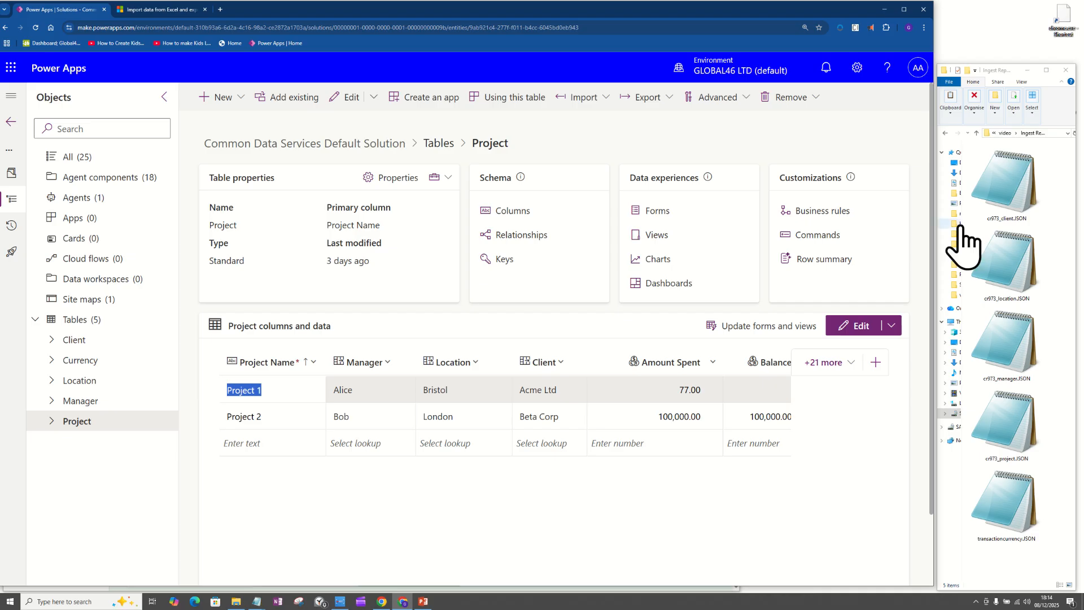
In the File Explorer folder, select cr973_location.JSON, transactioncurrency.JSON and cr973_client.JSON in turn to point out the table files
drag(960, 223, 943, 222)
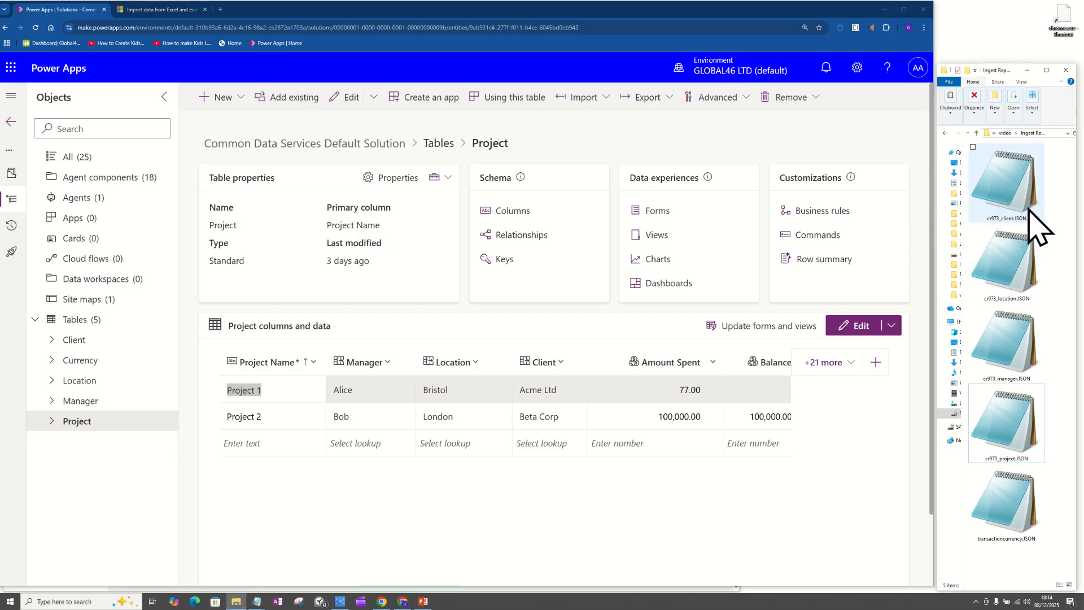
click(1024, 263)
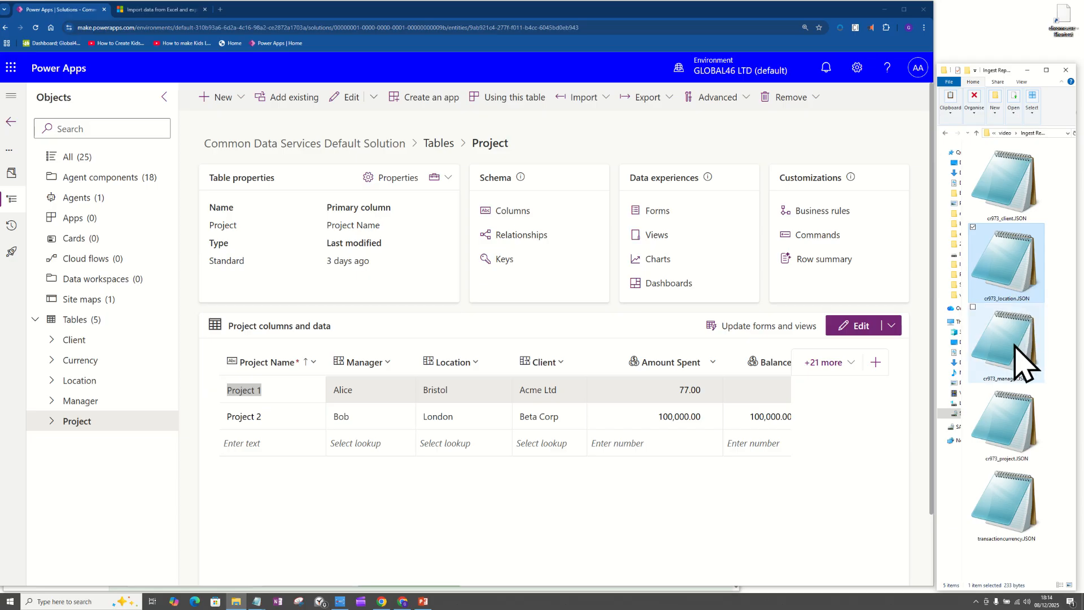
click(1016, 505)
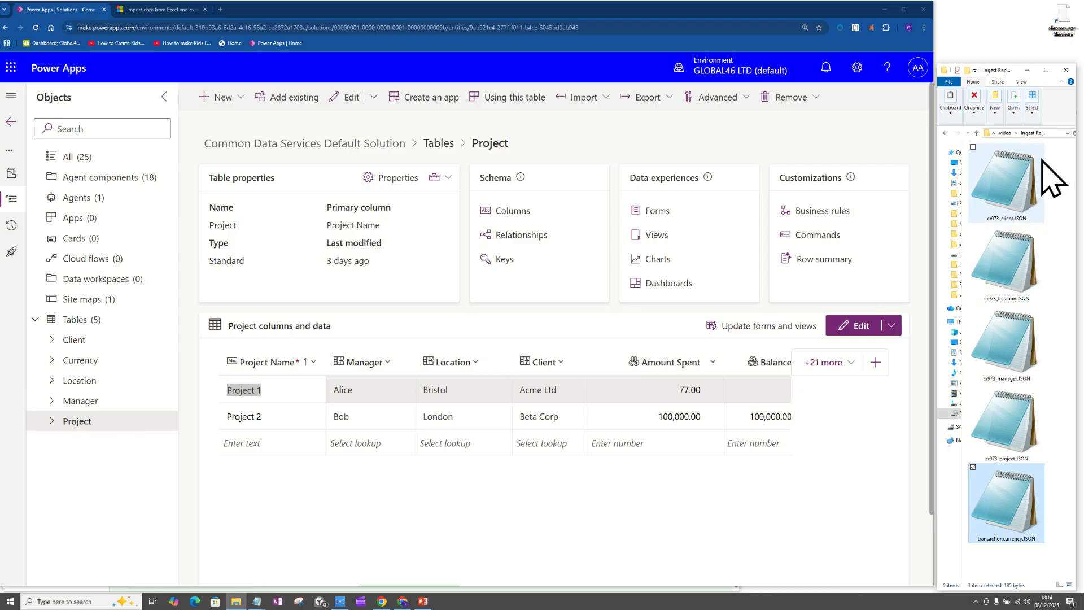
click(1014, 193)
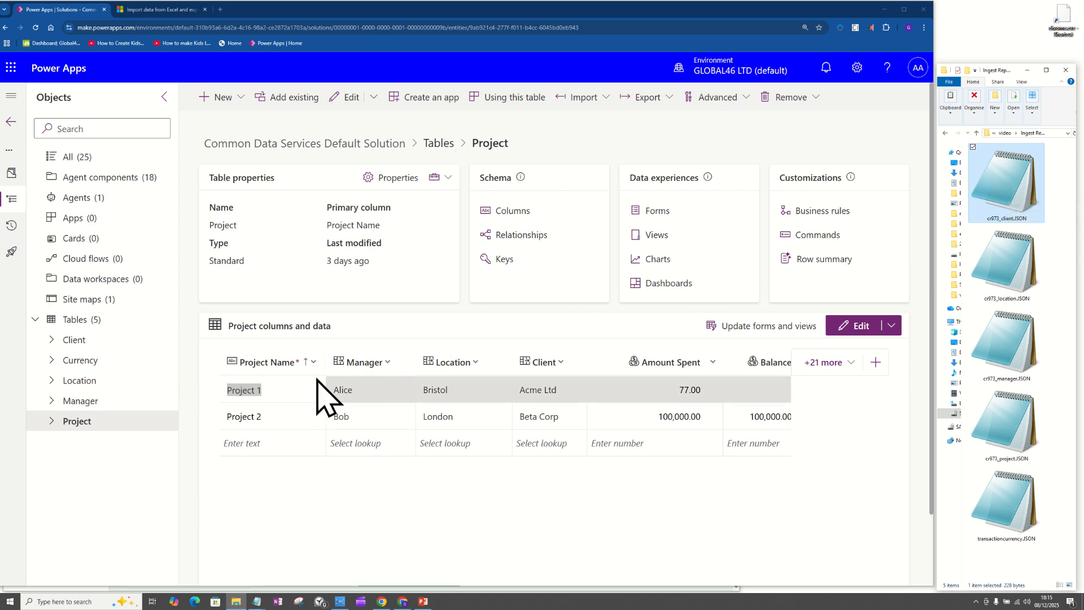
Review the records in the Client table, and return to the Project table
click(90, 339)
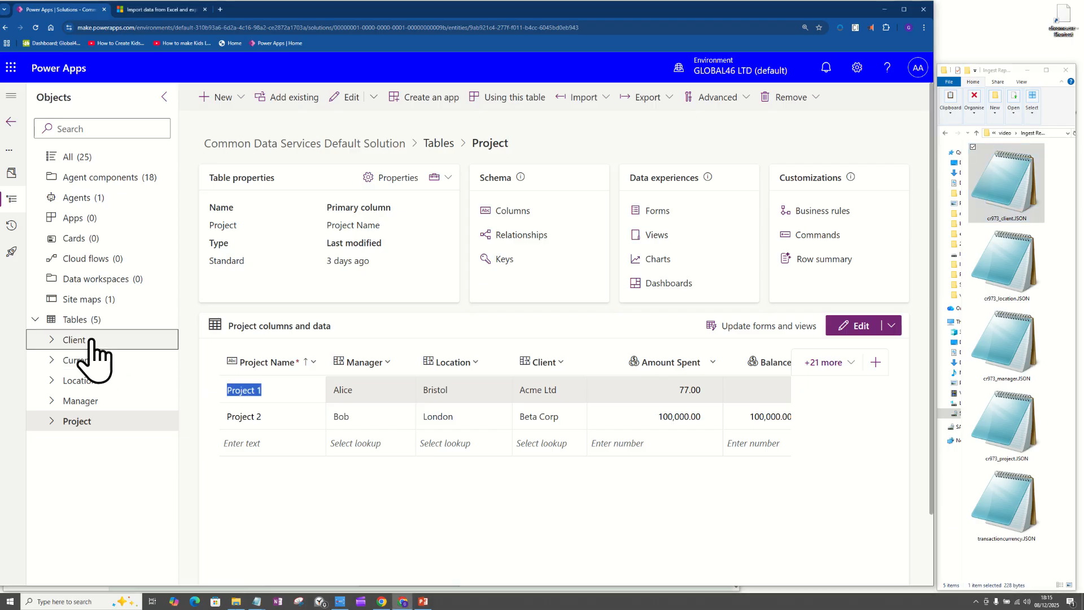
click(90, 339)
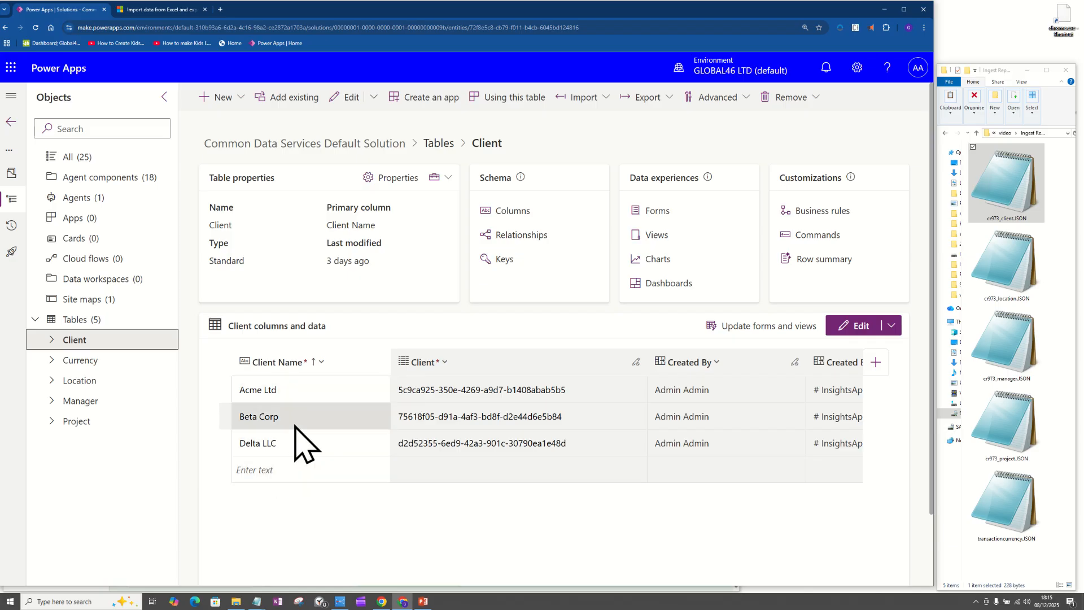
click(89, 424)
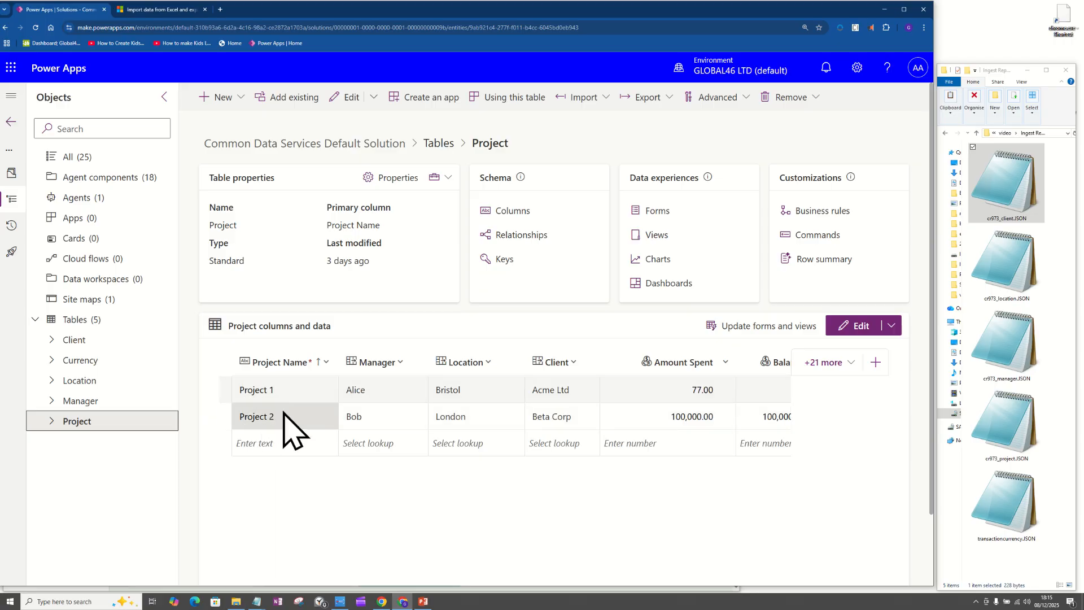
Open the Manager lookup choices in the Project table's new row, and move the Client column directly after Project Name
click(375, 443)
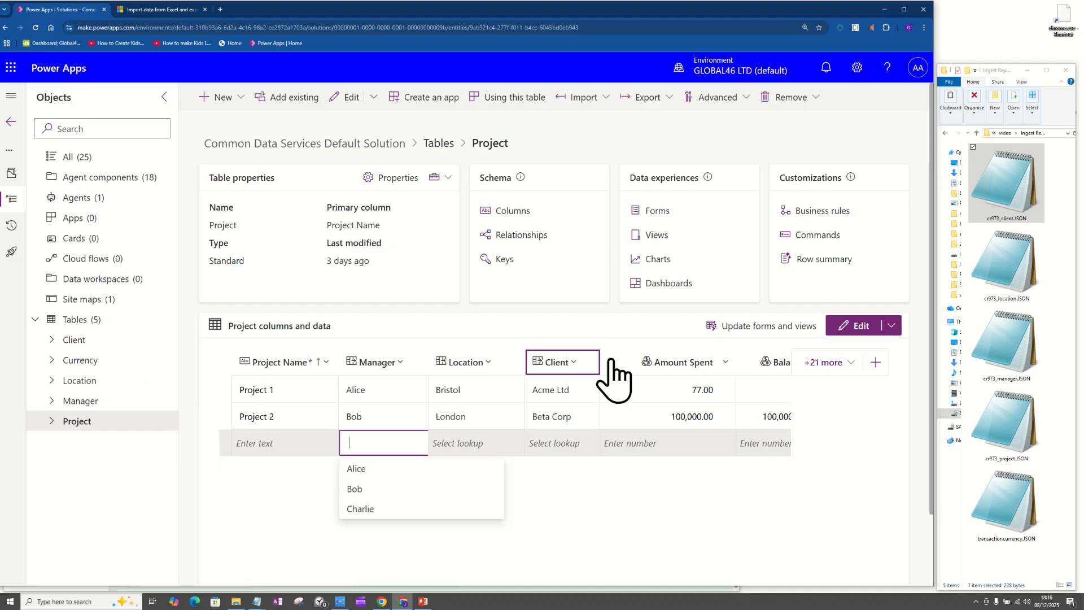
drag(607, 363, 364, 364)
Compare the Client table's records with the Client lookup choices in the Project table's new row
click(79, 339)
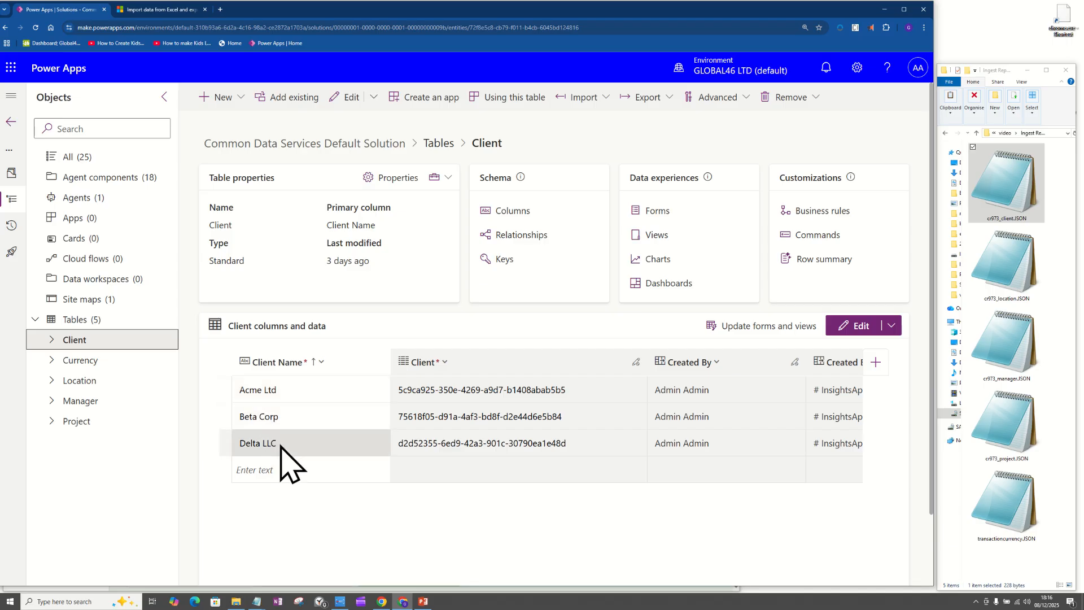
click(89, 421)
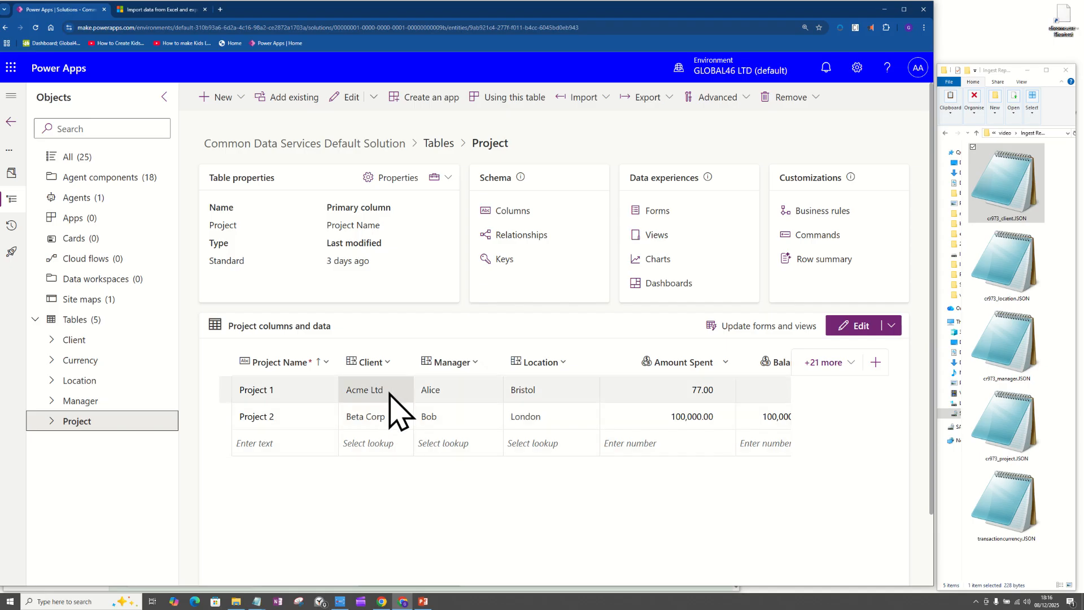
click(368, 445)
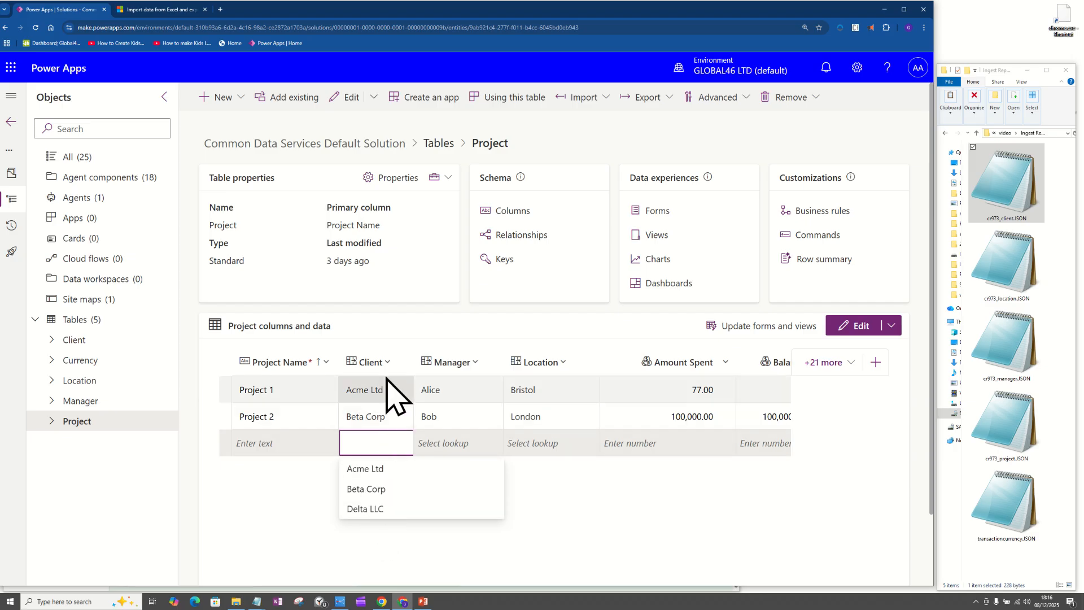
Open cr973_client.JSON over the Project table, enlarge its text to 170%, and widen the window so each record fits one line
click(1010, 182)
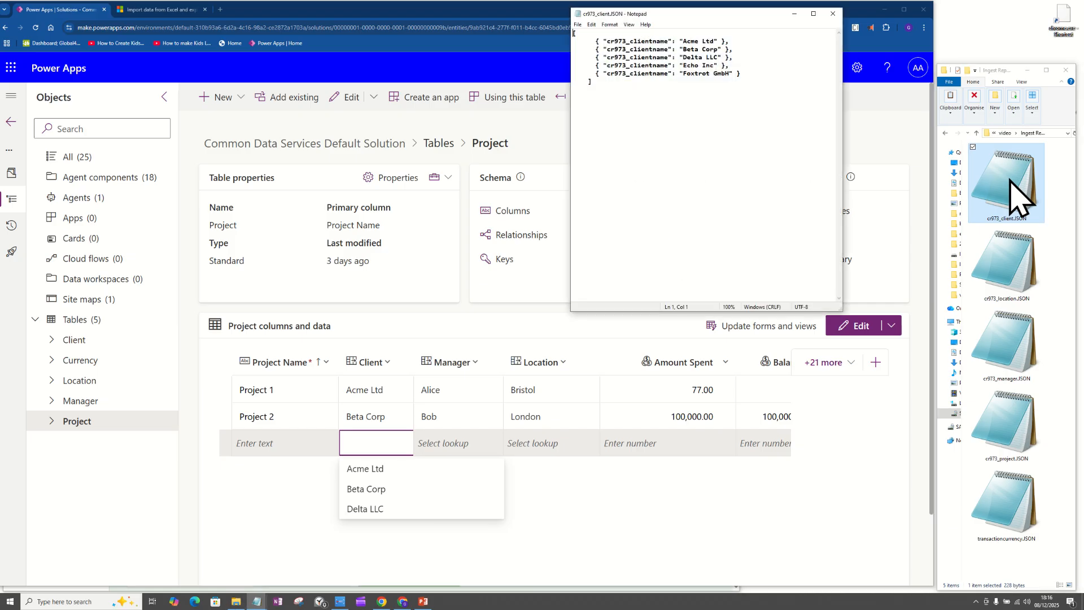
drag(720, 15, 684, 256)
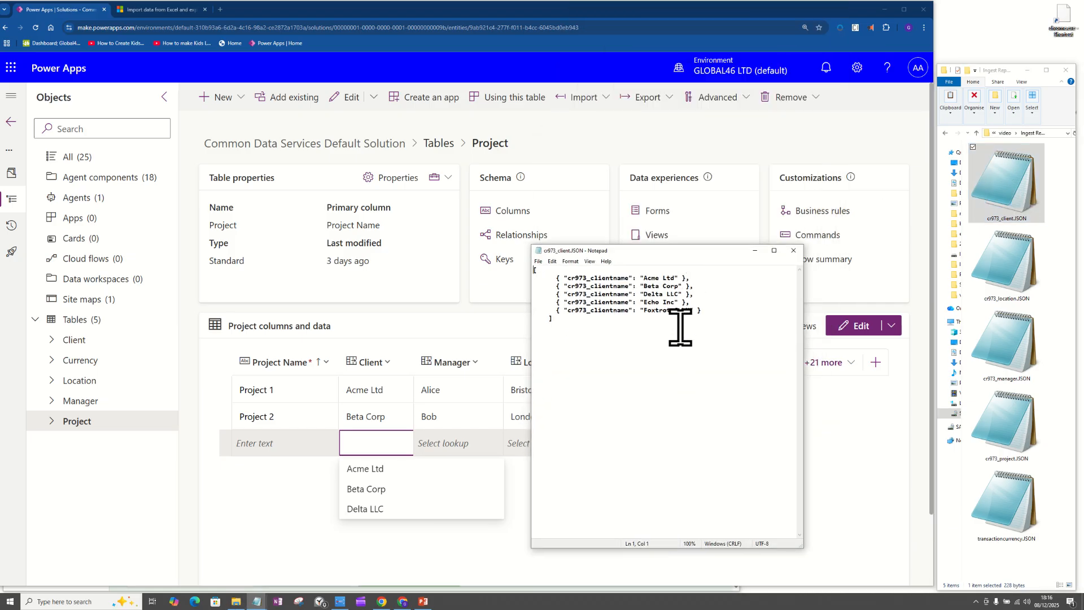
ctrl+scroll(682, 327, up, 7)
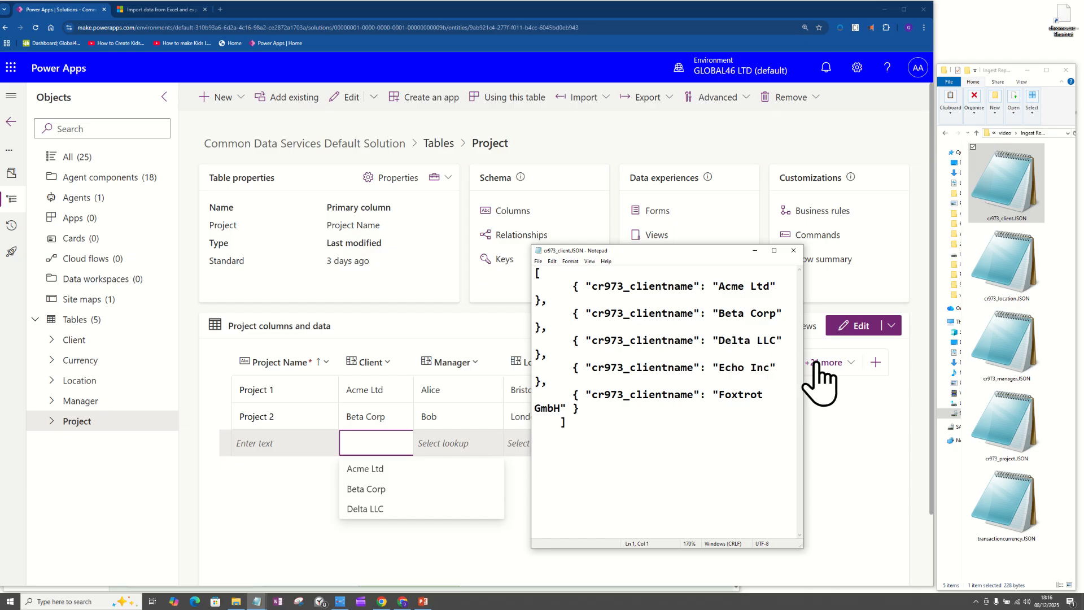
drag(804, 358, 918, 341)
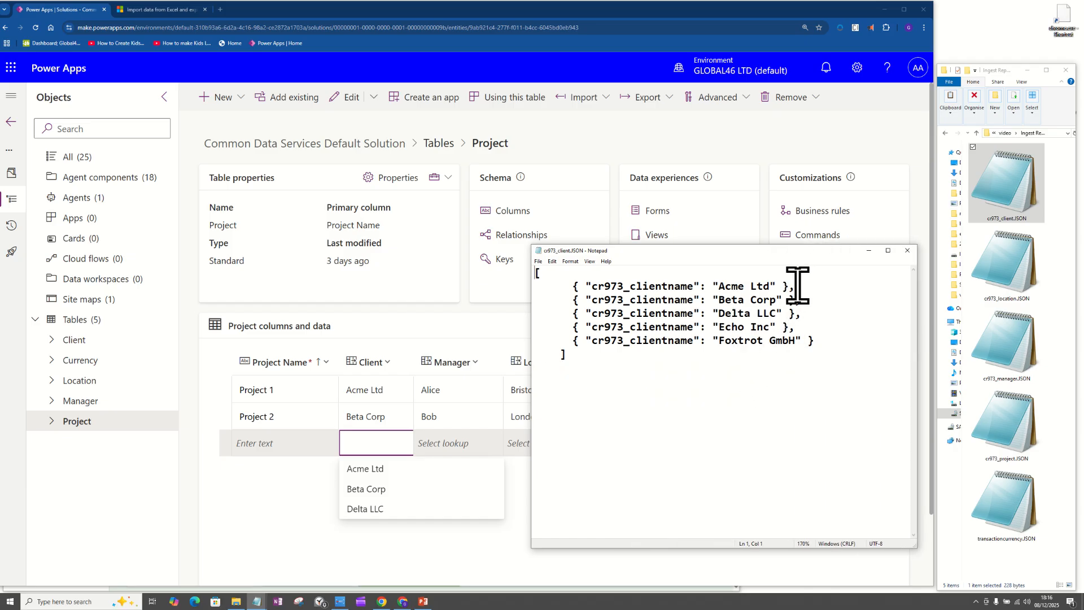
Highlight the Acme Ltd, Beta Corp and Delta LLC records in the client file, and the Echo Inc and Foxtrot GmbH records together
drag(807, 289, 530, 285)
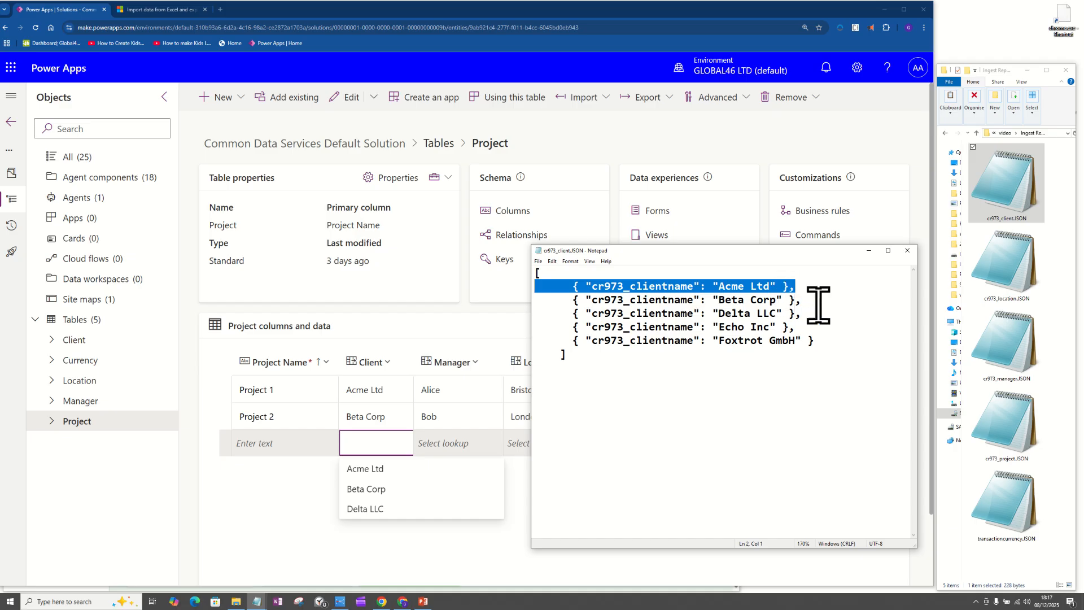
drag(813, 301, 690, 300)
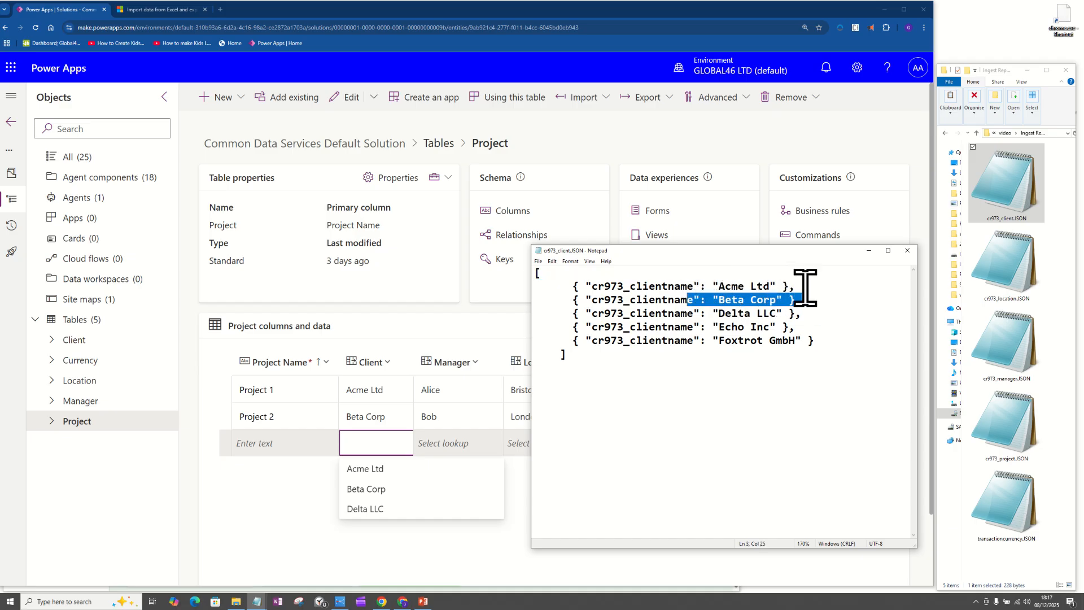
drag(804, 287, 566, 283)
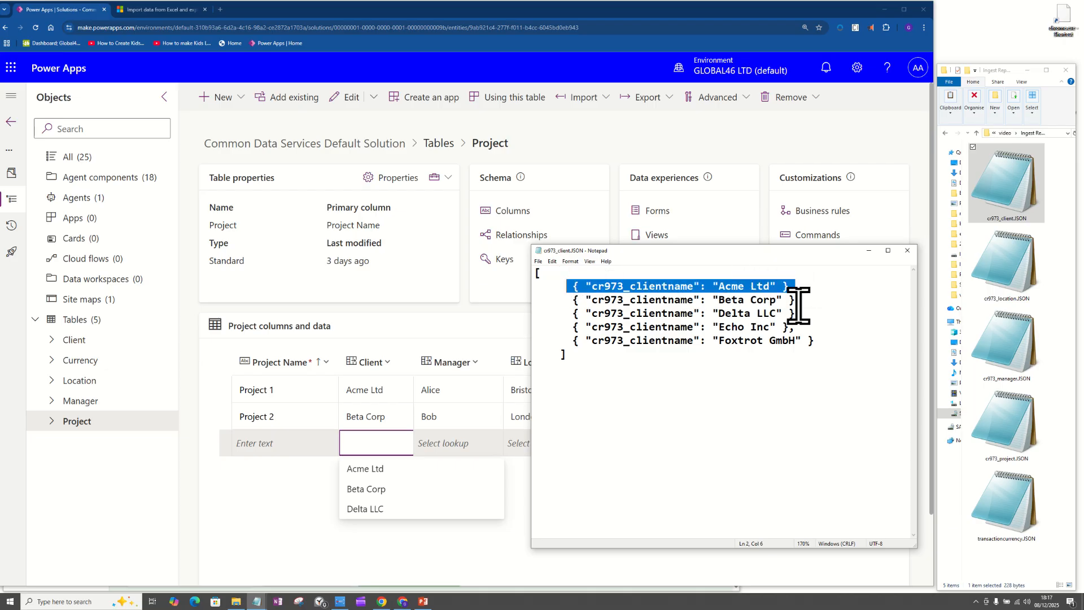
drag(811, 300, 545, 300)
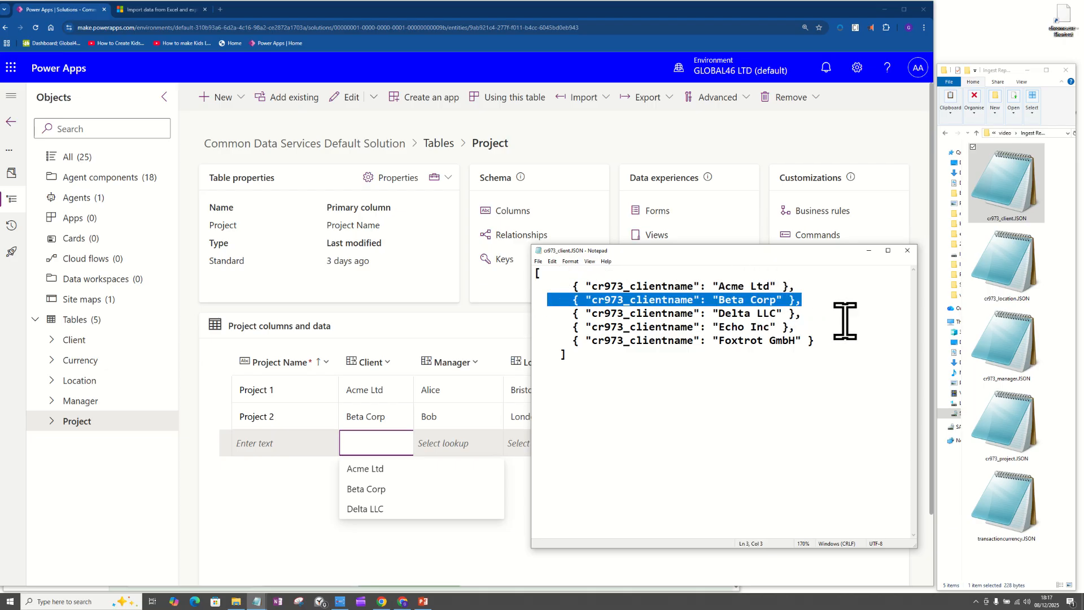
drag(821, 315, 574, 315)
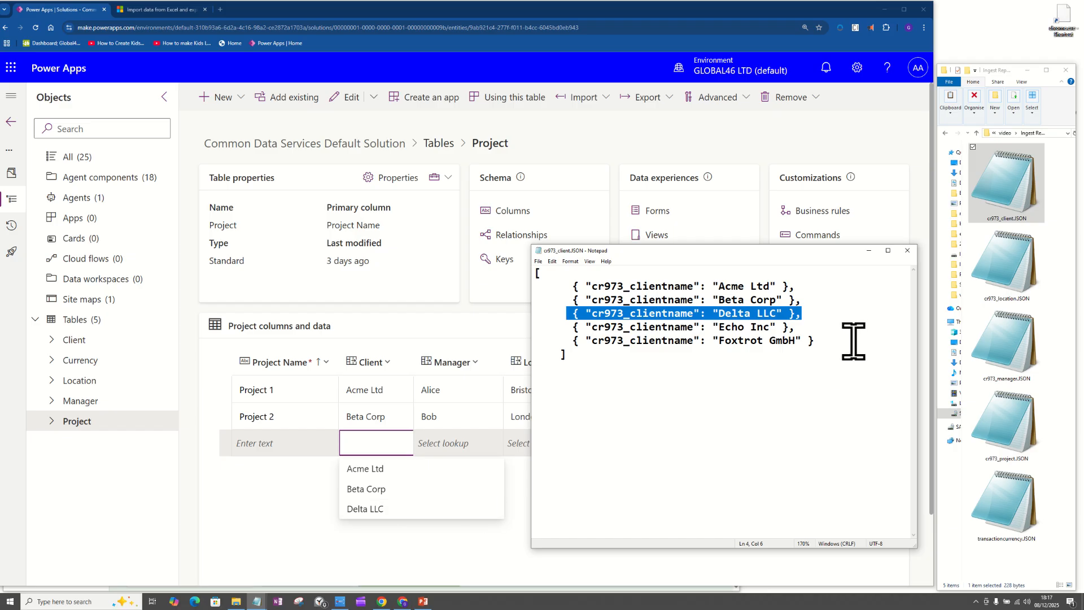
drag(834, 342, 534, 327)
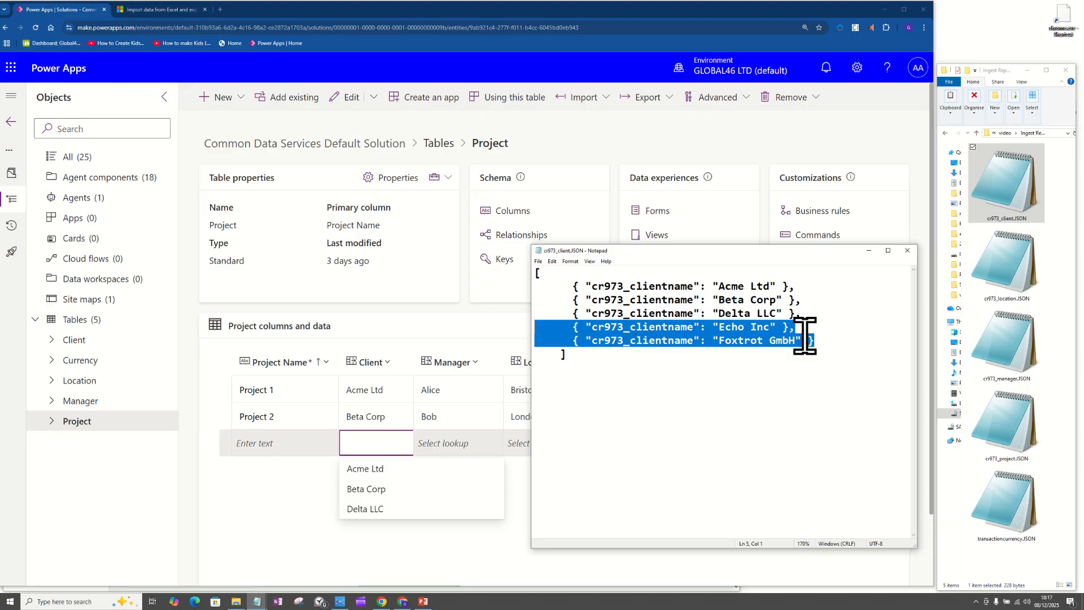
drag(824, 342, 521, 326)
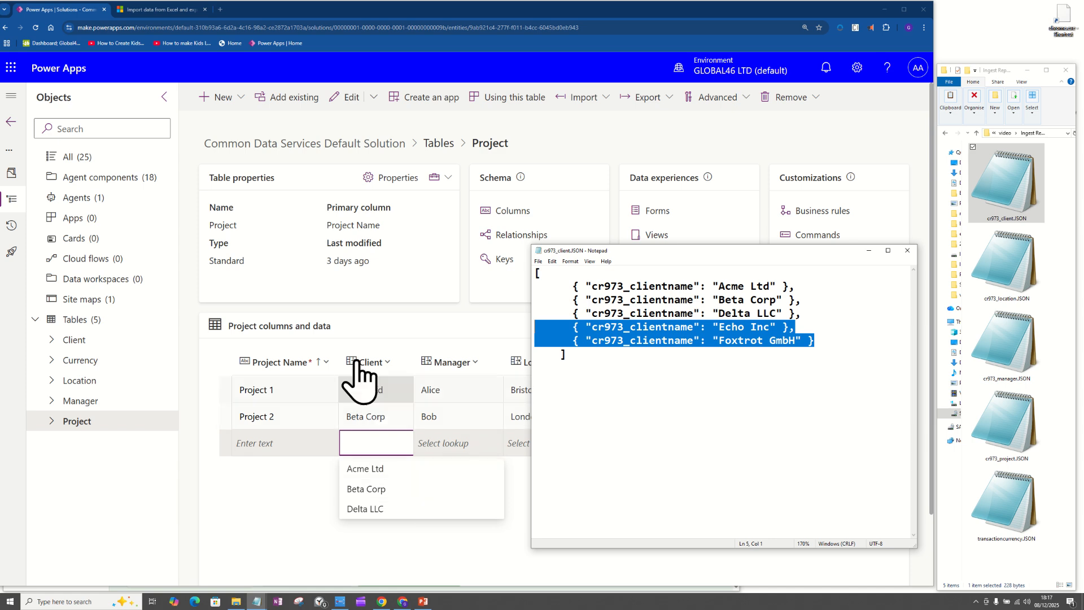
Return to the Project table in the browser and highlight its "Project columns and data" heading
click(265, 327)
drag(350, 339, 230, 326)
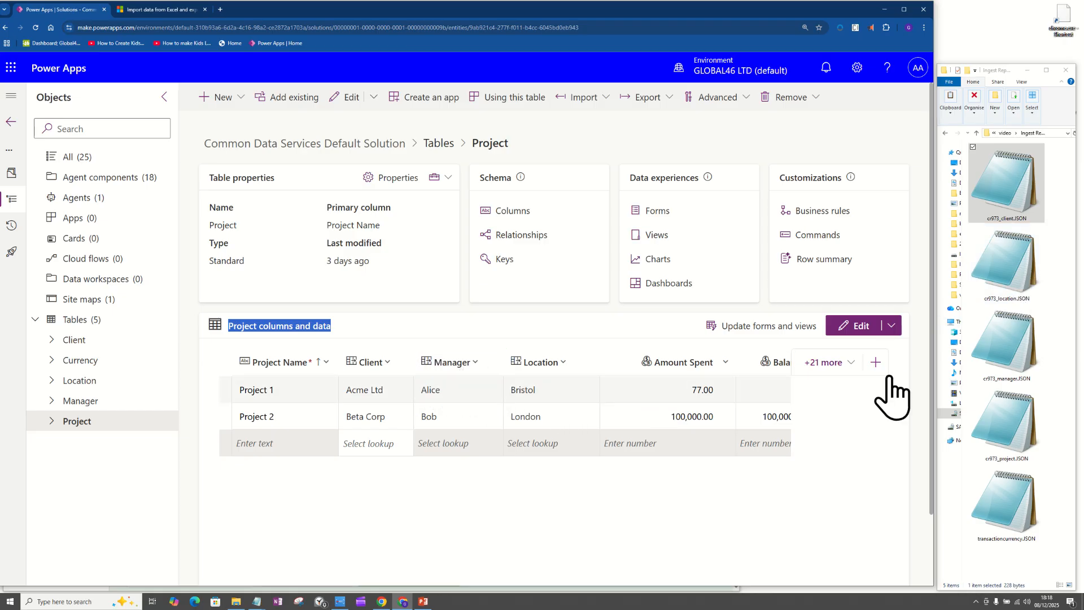
Open cr973_manager.JSON over the Project table, enlarge its text to 200%, and widen the window so each record fits one line
double_click(1009, 351)
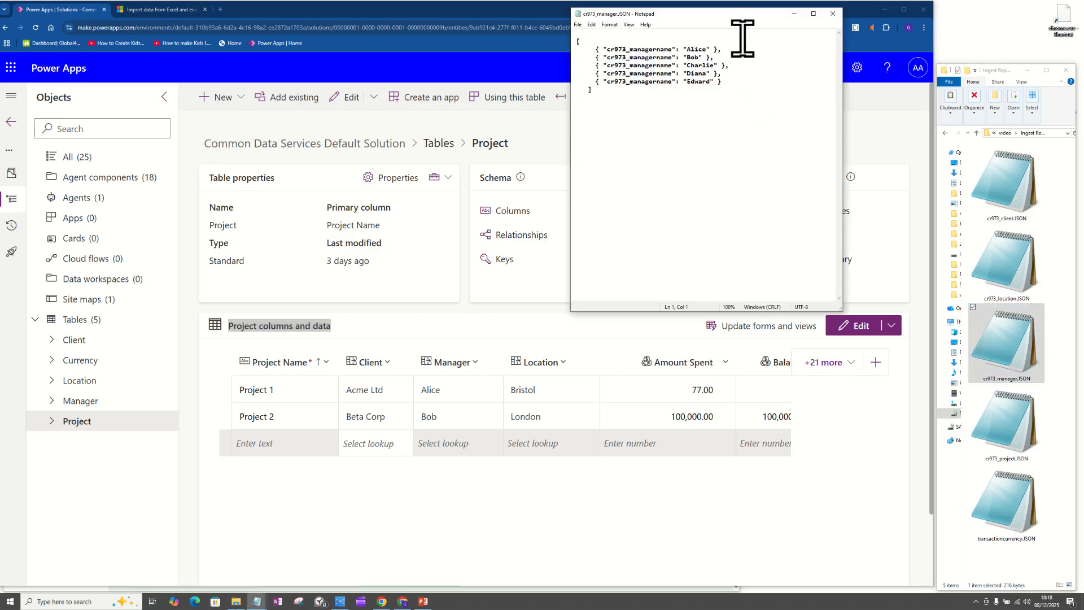
key(ctrl+plus)
key(ctrl+plus)
key(ctrl+plus)
key(ctrl+plus)
key(ctrl+plus)
key(ctrl+plus)
key(ctrl+plus)
key(ctrl+plus)
key(ctrl+plus)
key(ctrl+plus)
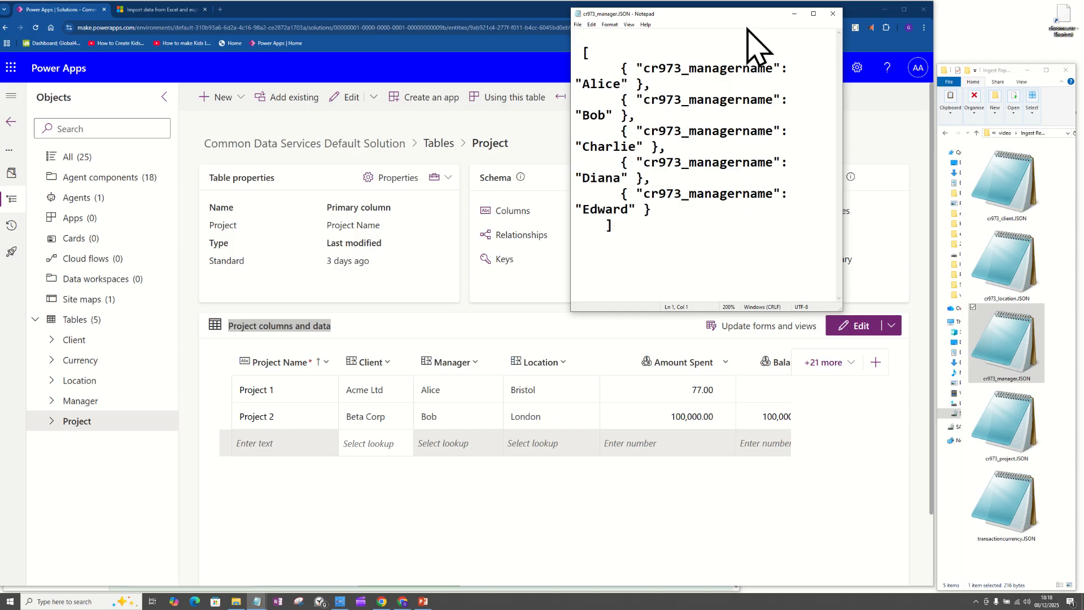
drag(728, 17, 713, 225)
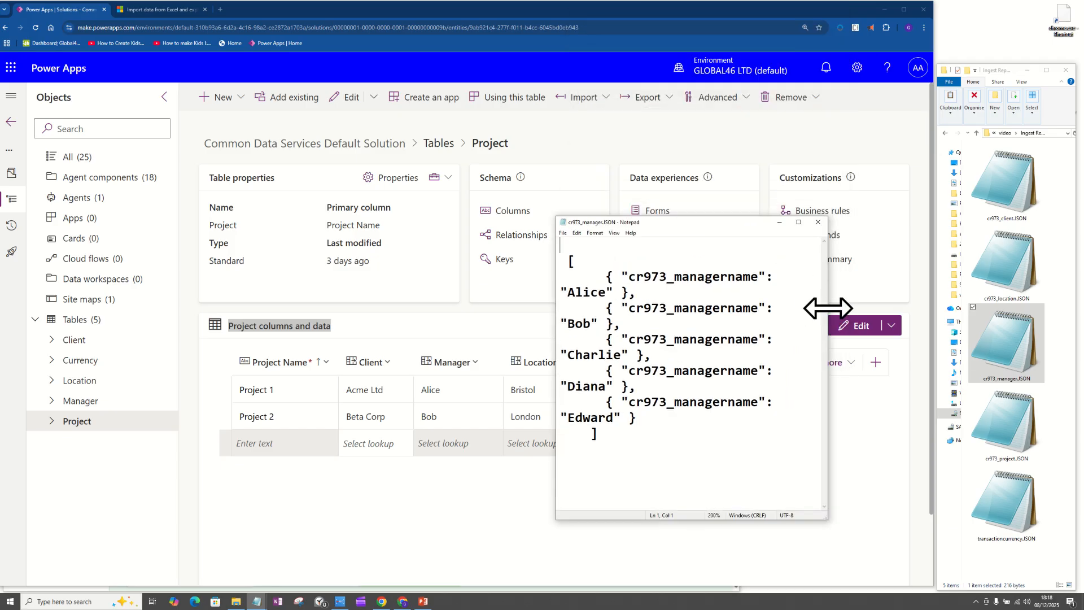
drag(828, 310, 955, 299)
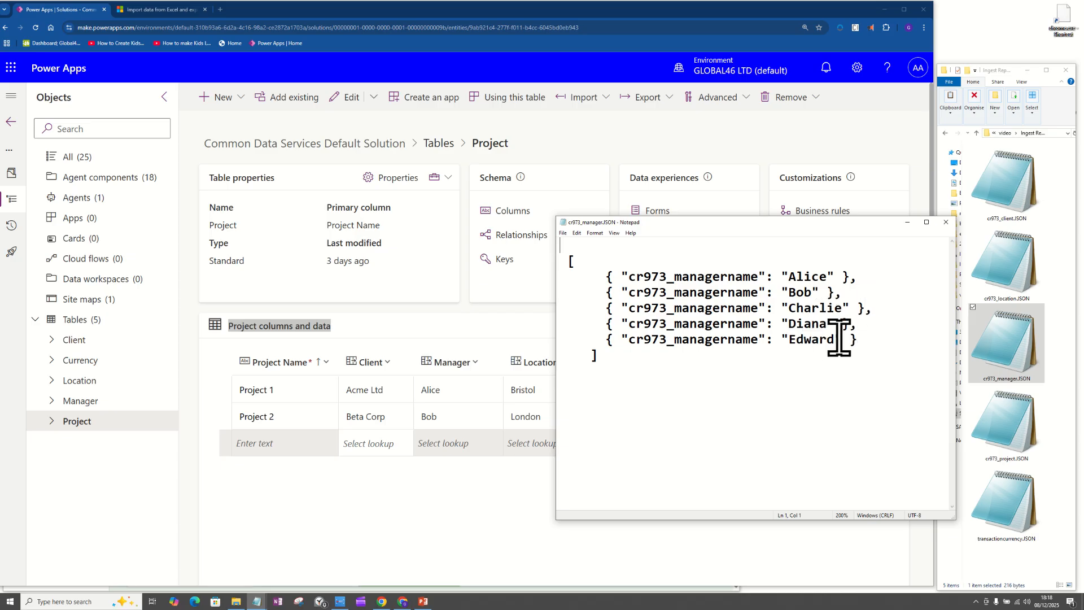
Compare the Project table's Manager lookup choices with the manager file, highlight the file's last two records, and return to the browser
click(449, 443)
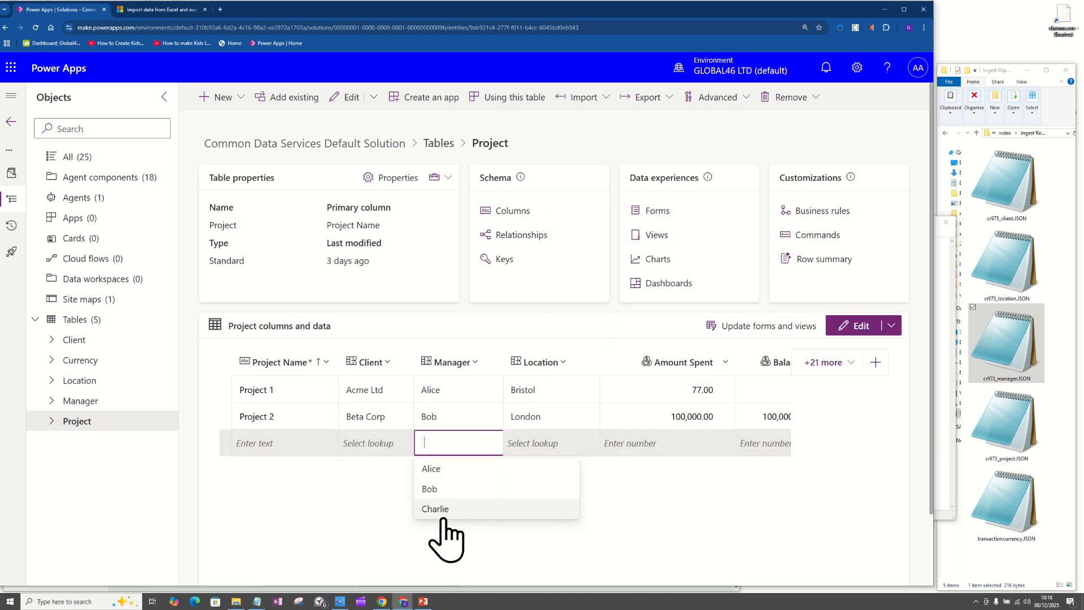
click(947, 347)
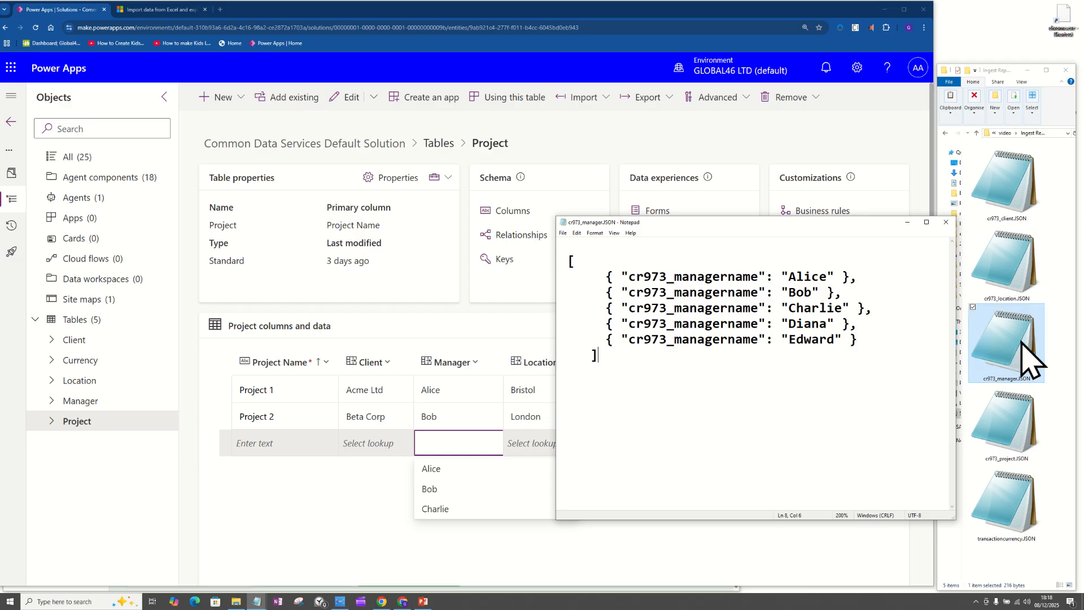
drag(863, 344, 544, 322)
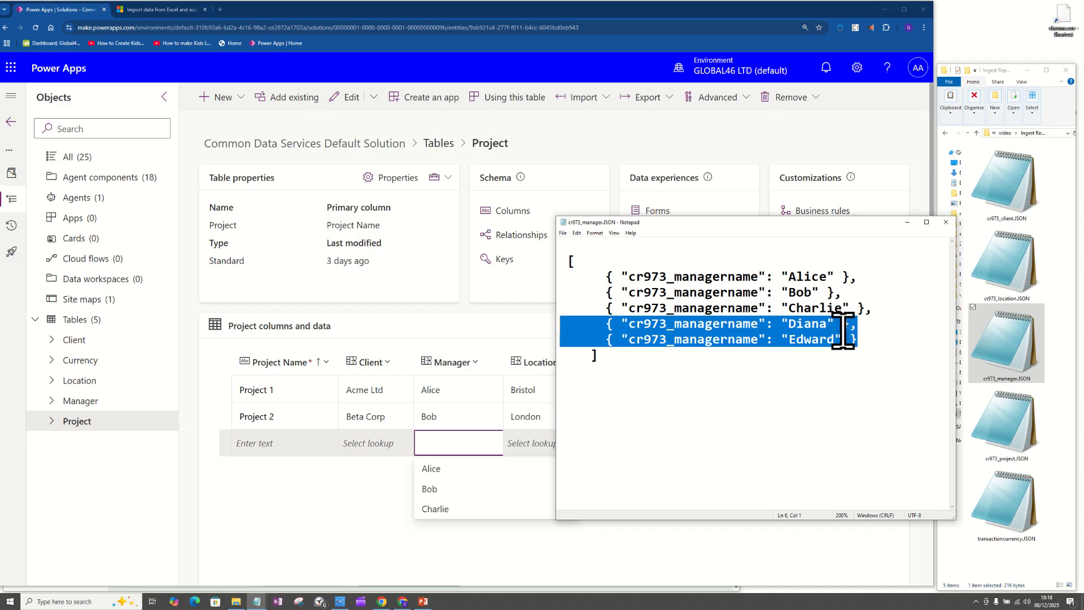
click(583, 543)
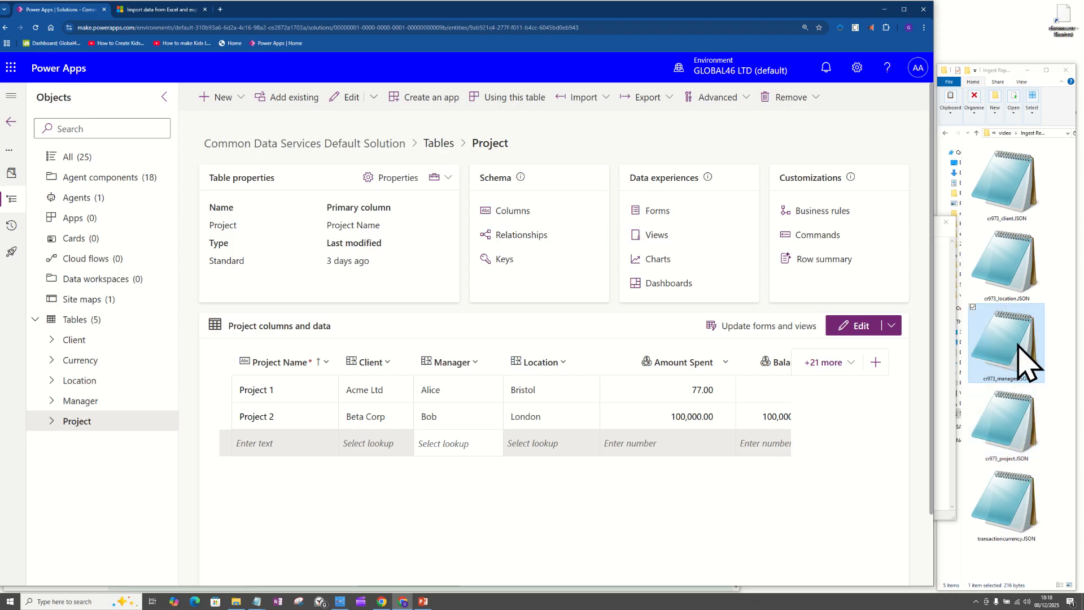
Open cr973_location.JSON over the Project table, enlarge its text to 180%, and widen the window so each record fits one line
double_click(1016, 268)
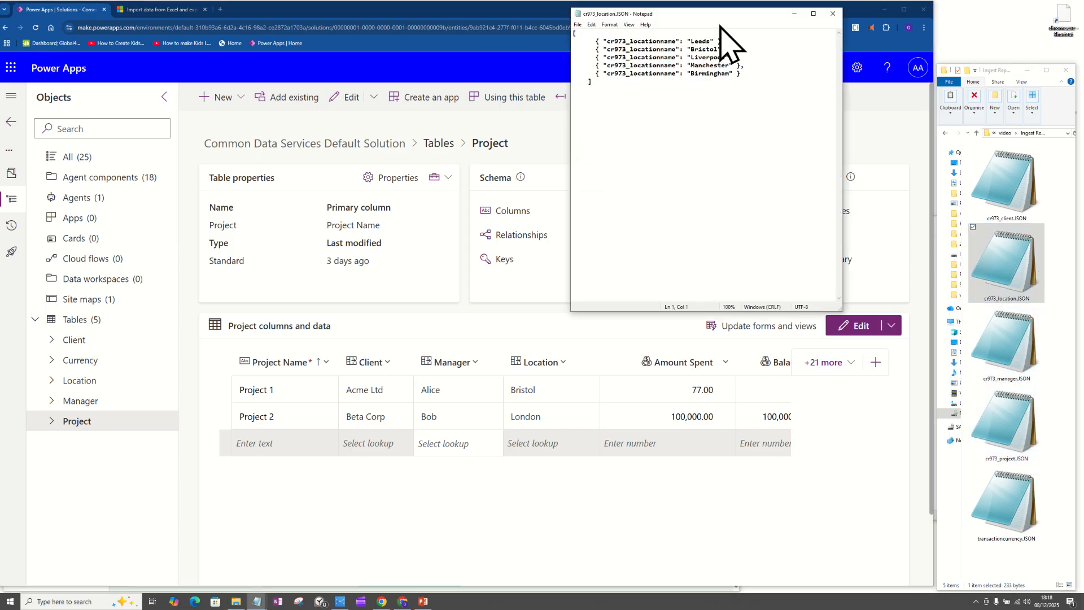
ctrl+scroll(729, 182, up, 8)
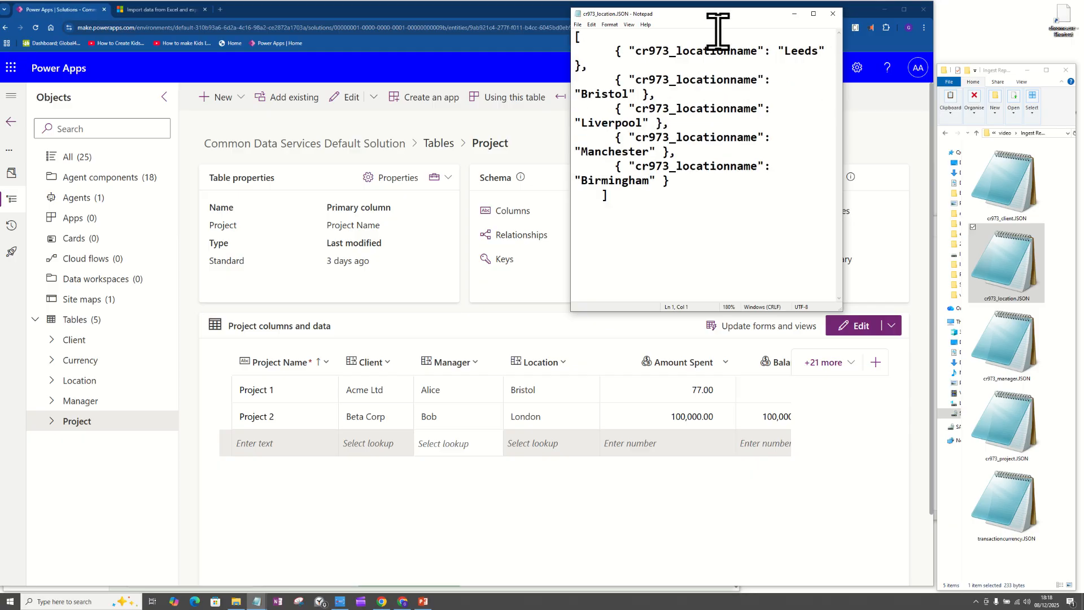
drag(701, 17, 708, 199)
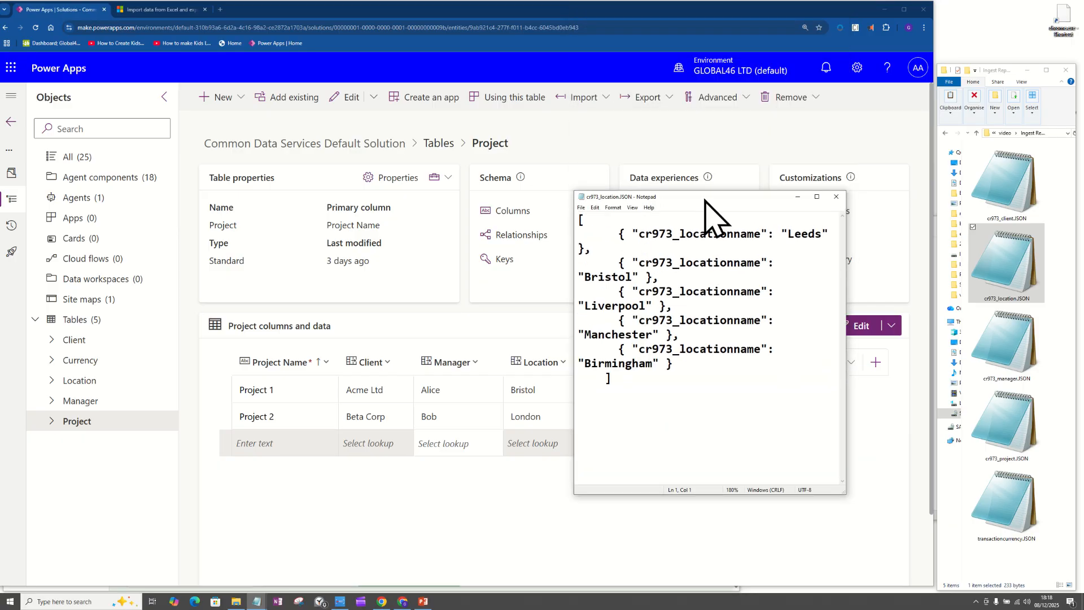
drag(848, 286, 971, 285)
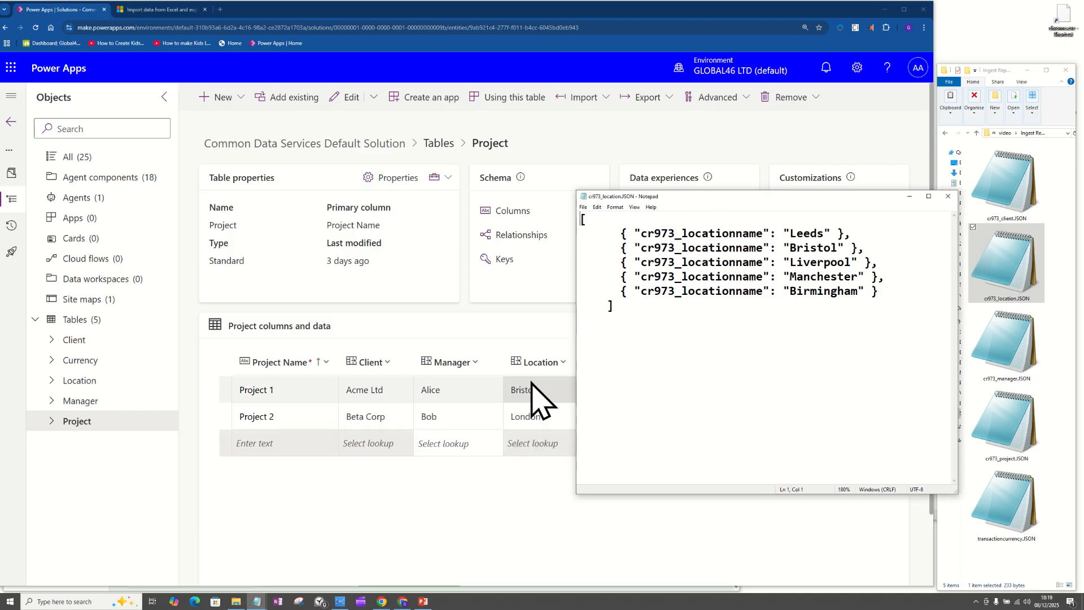
Open the new project row's Location lookup choices, and place the location file's window clear of the list to compare them
click(533, 444)
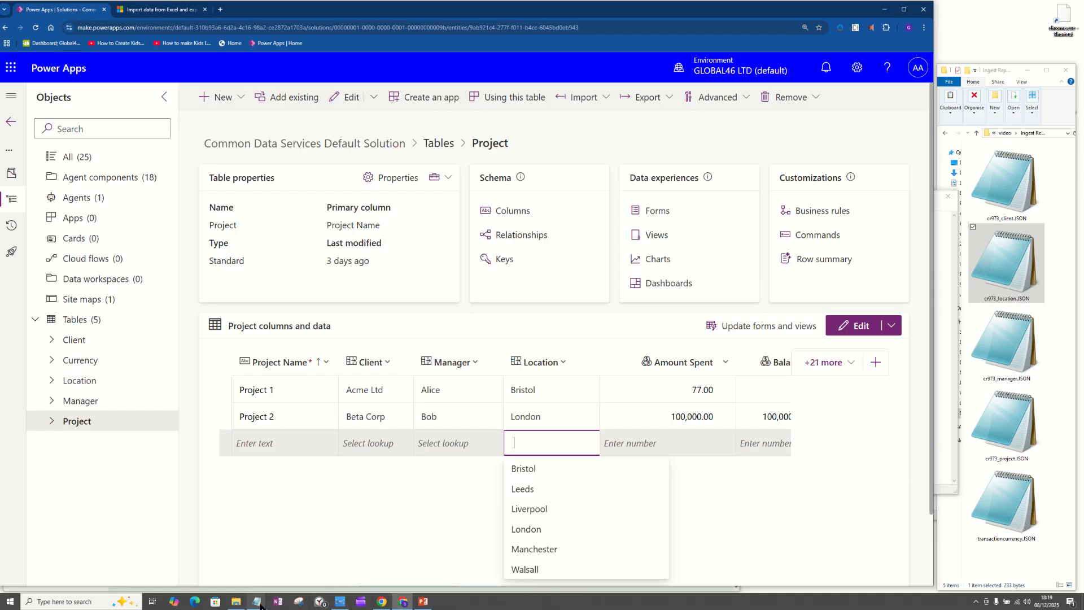
mouse_move(259, 603)
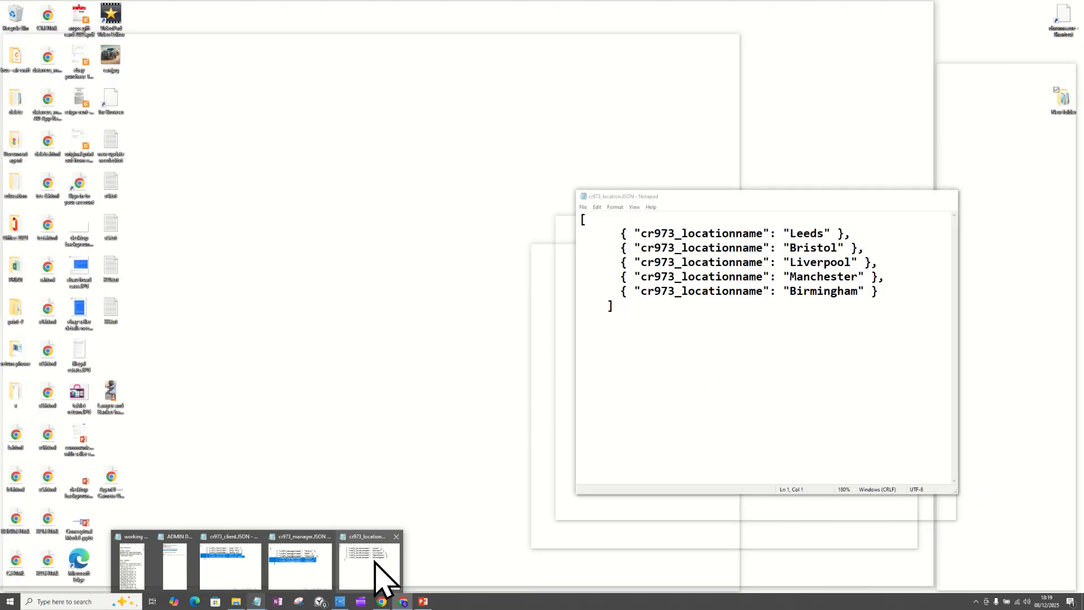
click(380, 581)
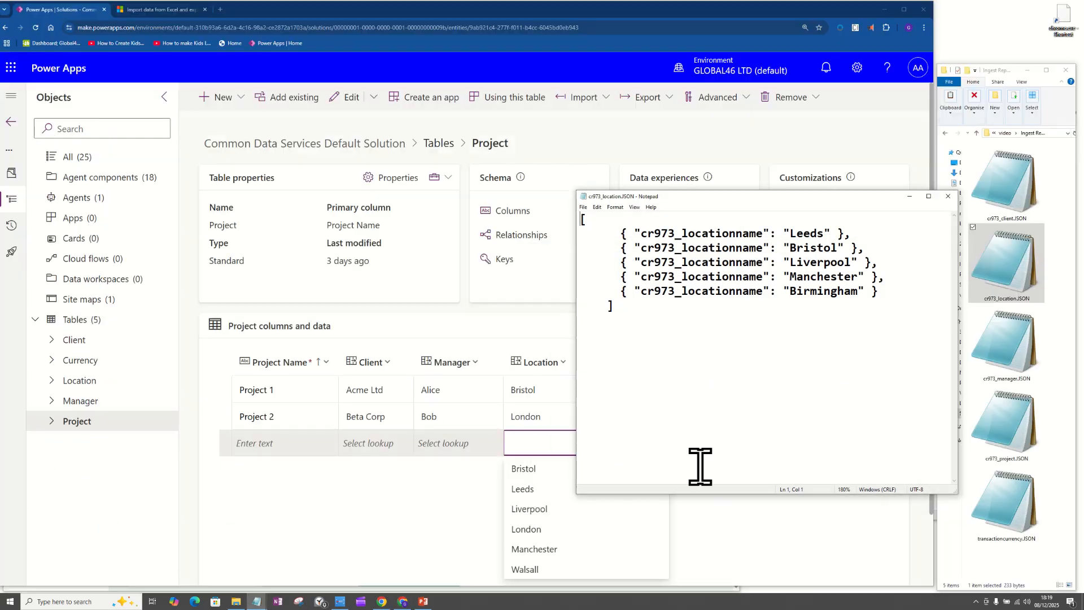
drag(732, 192, 838, 310)
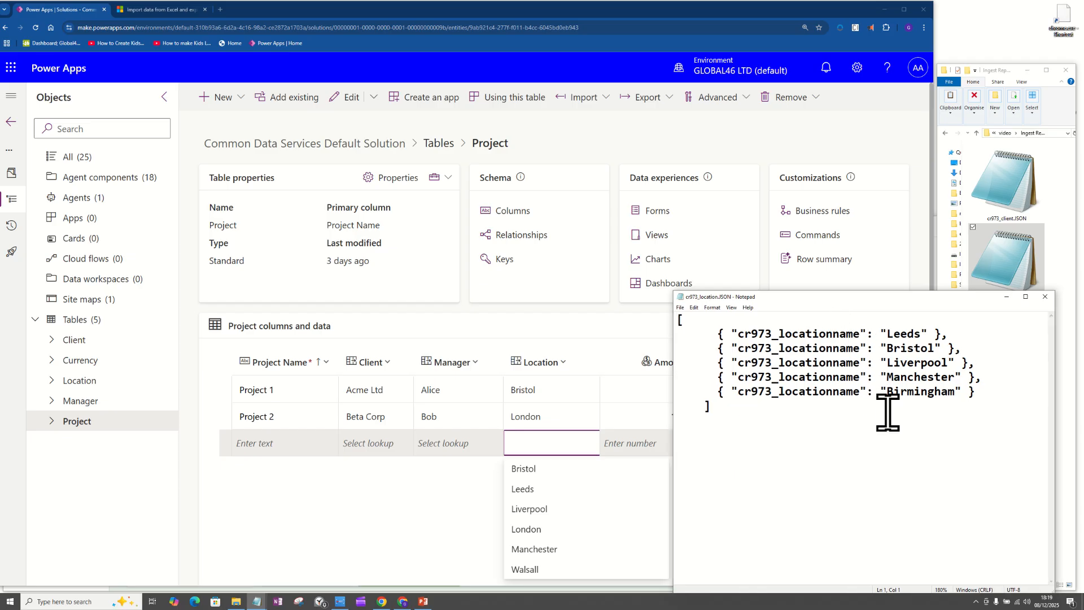
Enlarge the location file's text to 220%, highlight its Birmingham record against the Location choices, and return to the browser
ctrl+scroll(888, 411, up, 4)
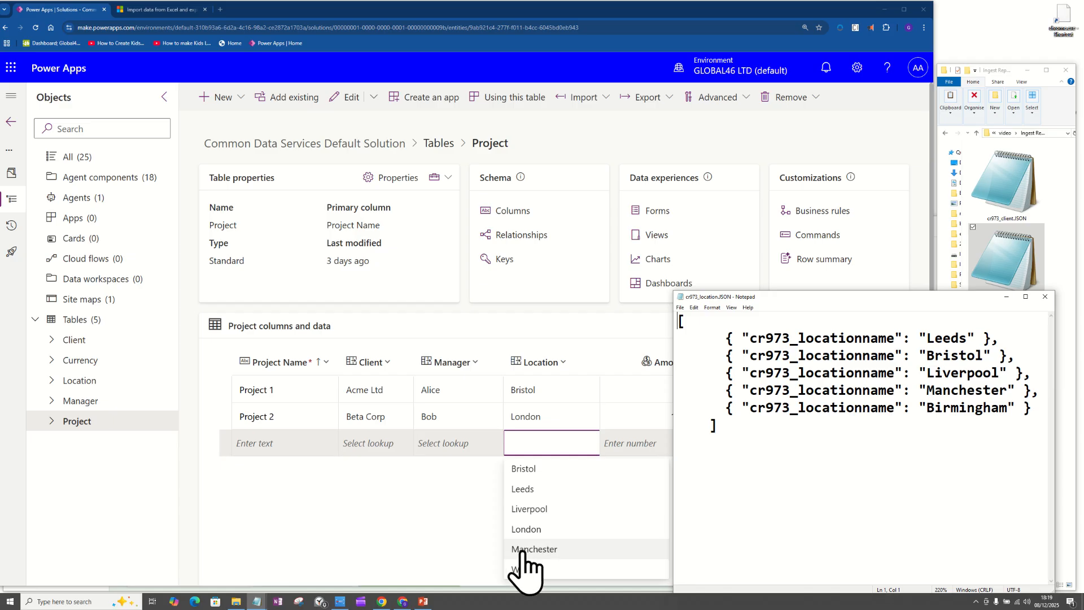
drag(1034, 408, 688, 404)
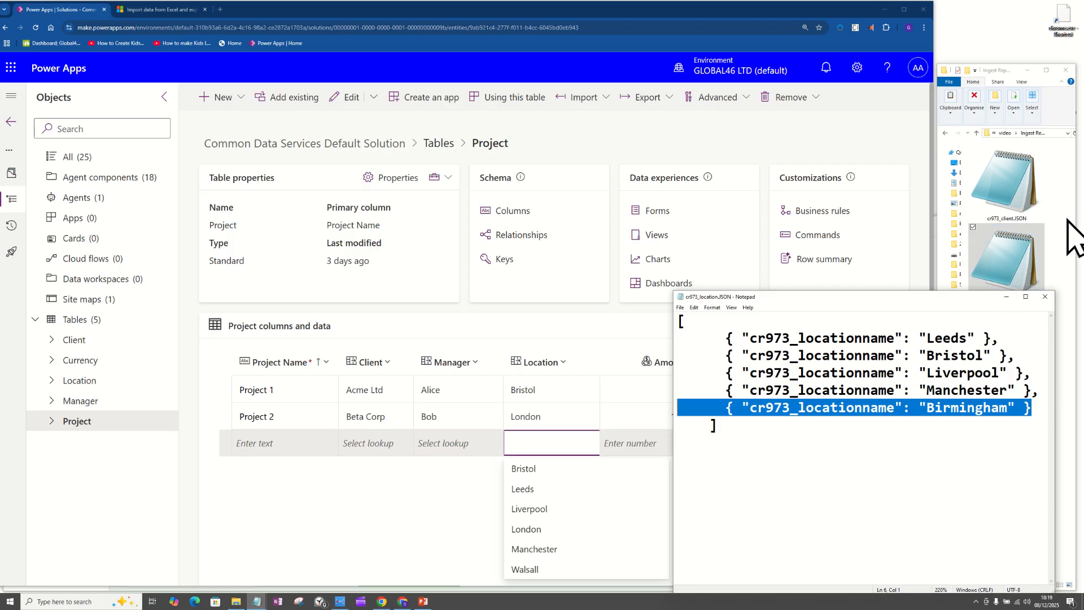
click(1067, 237)
click(1068, 237)
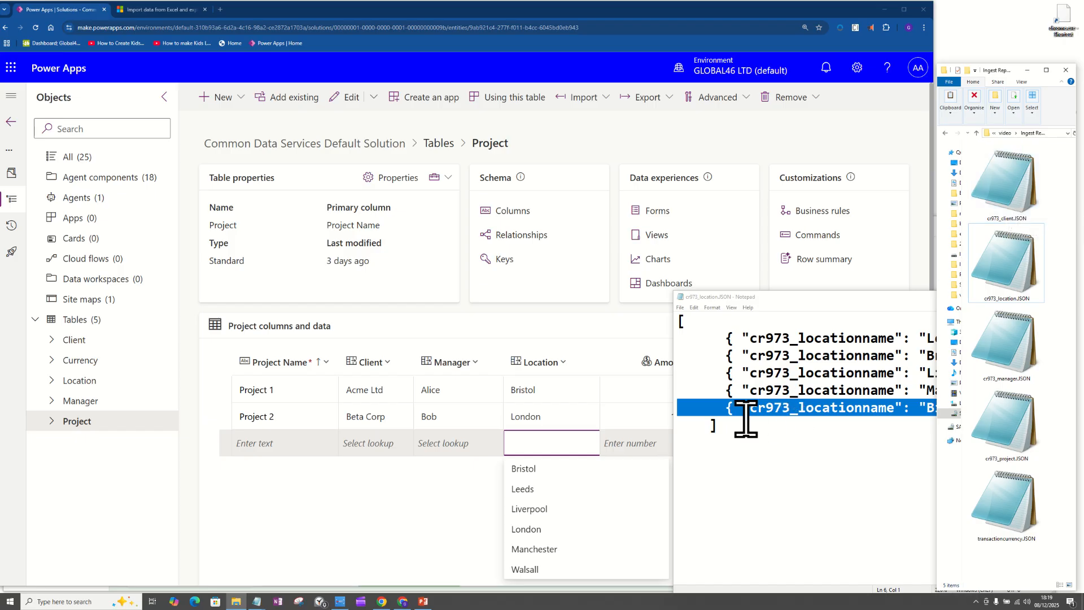
click(446, 500)
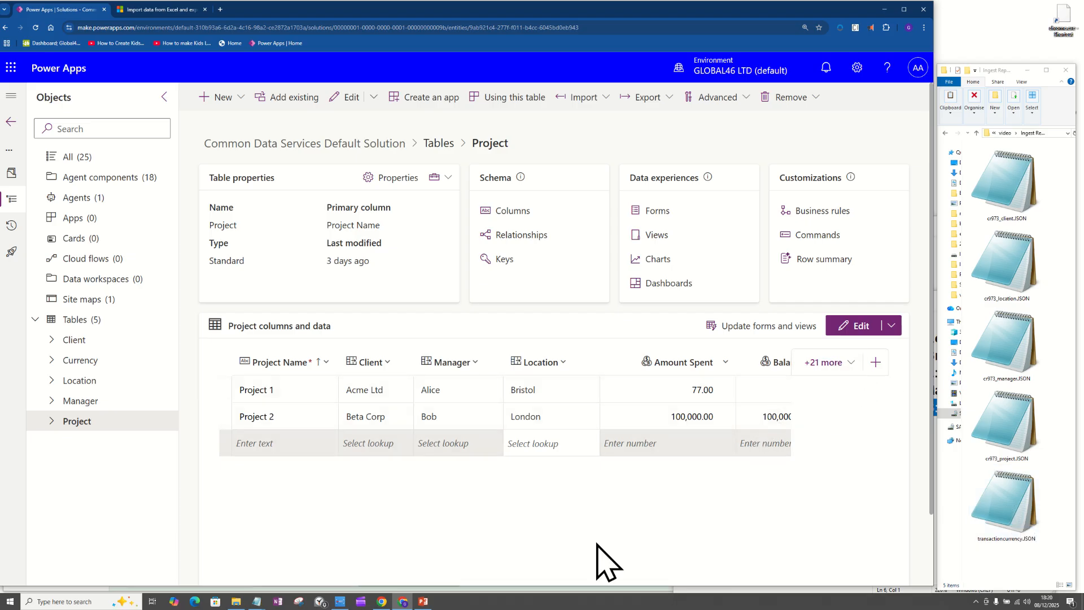
Bring the Project table's Currency column into view and place transactioncurrency.JSON clear of it with its text at 150%
click(694, 416)
key(Tab)
key(Tab)
key(Tab)
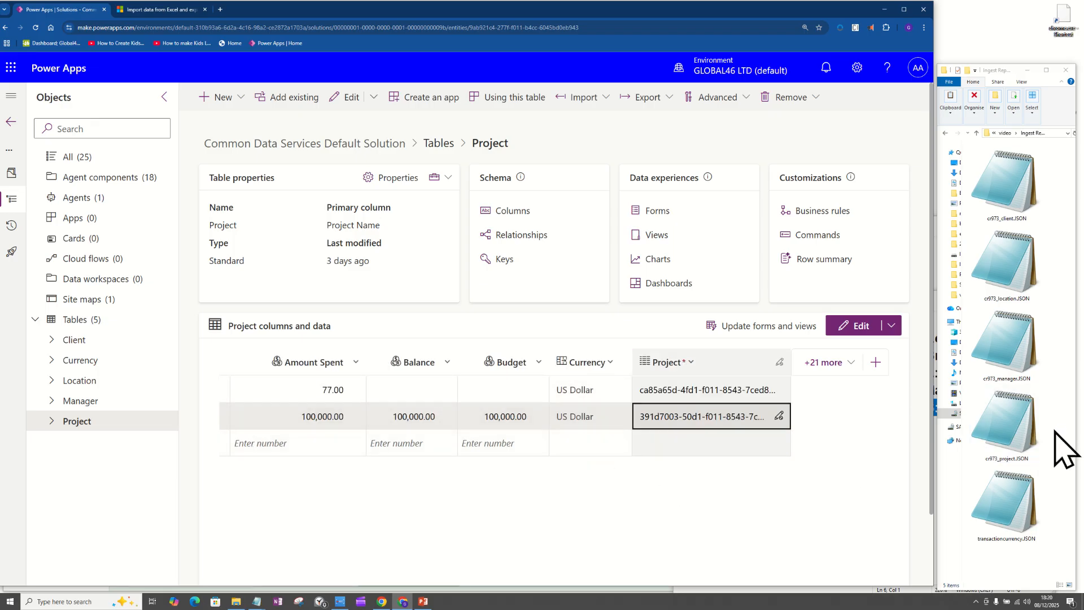
double_click(1016, 525)
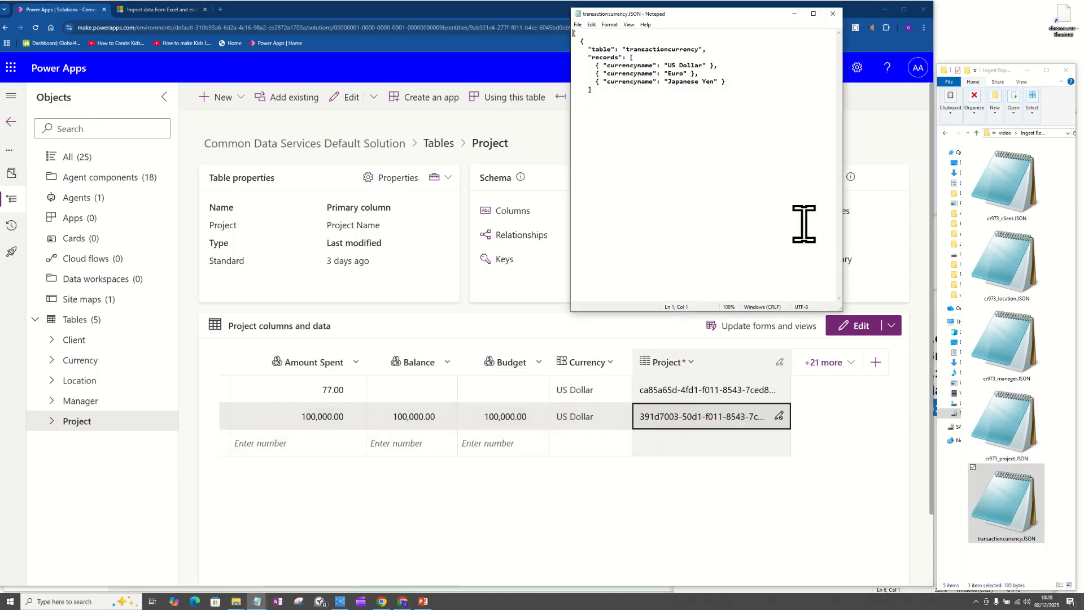
scroll(727, 195, up, 5)
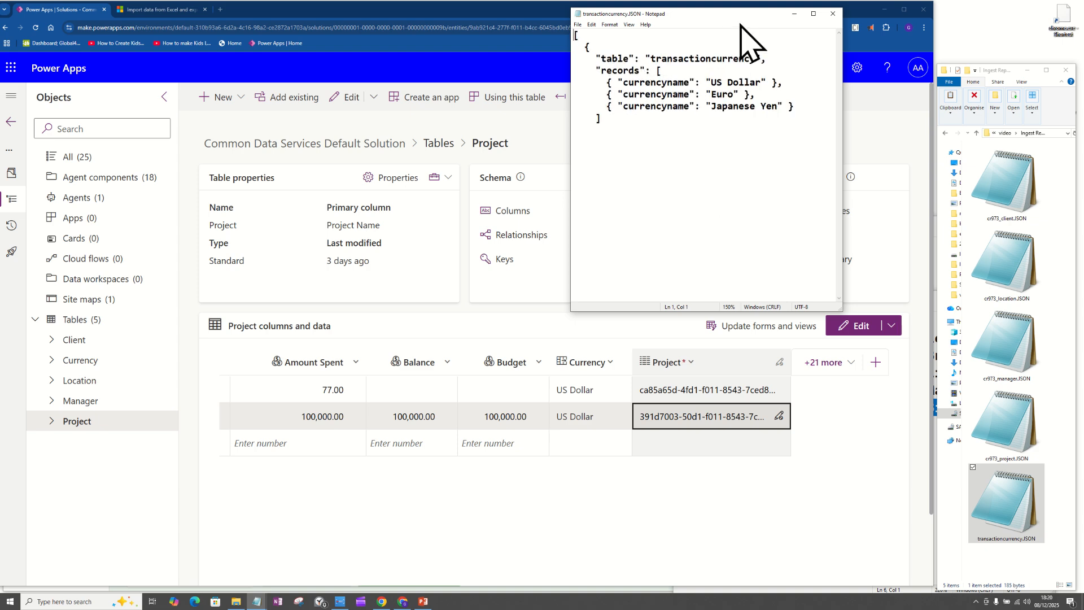
drag(729, 12, 936, 237)
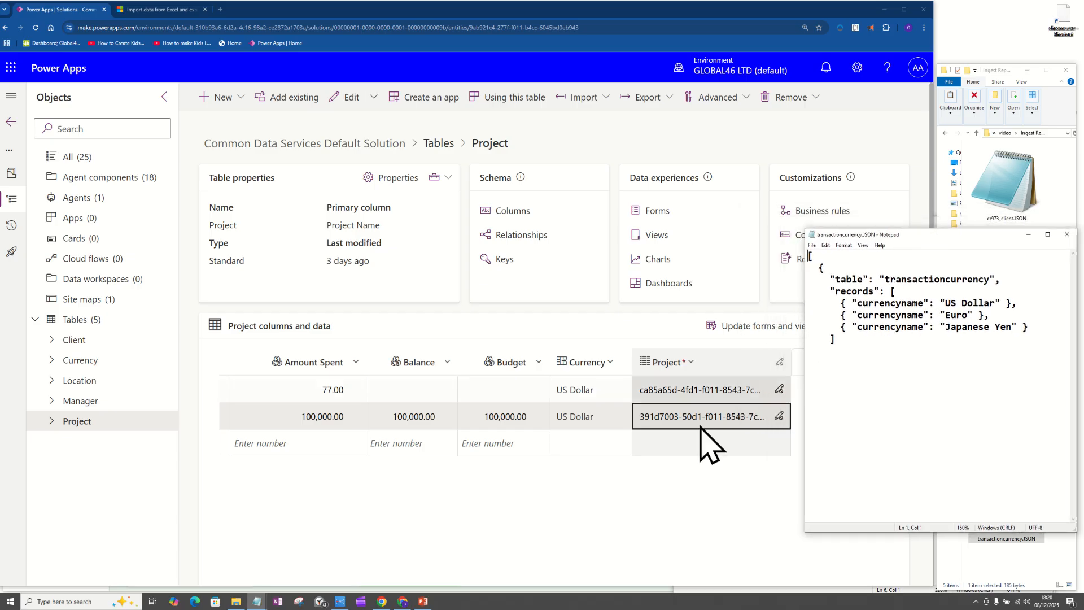
Compare the new project row's Currency choices with the currency file, highlighting its US Dollar record, and its Euro and Japanese Yen records at 160% zoom
click(586, 443)
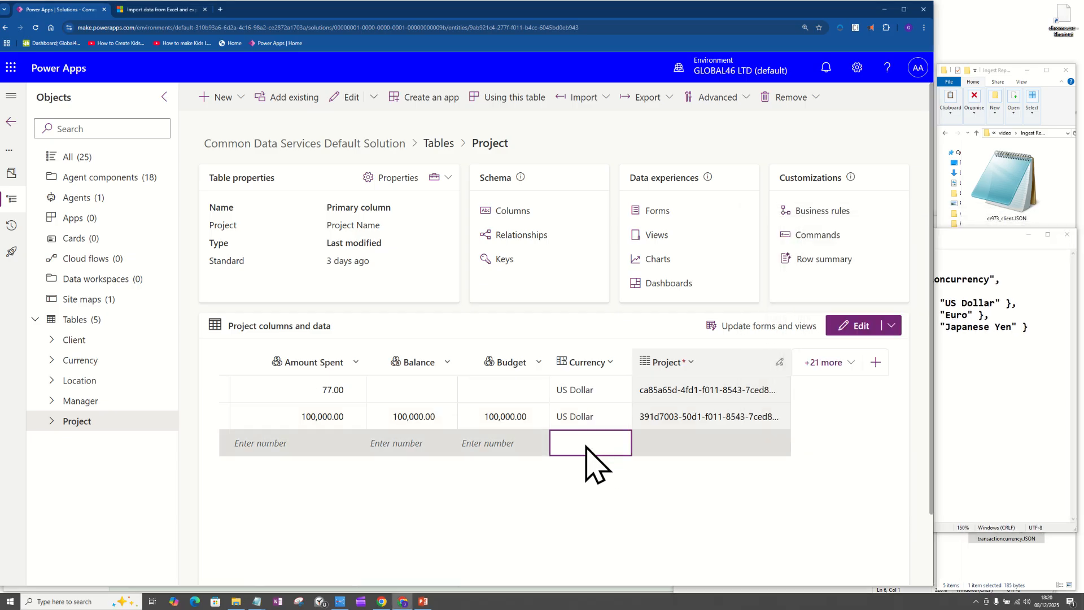
click(585, 446)
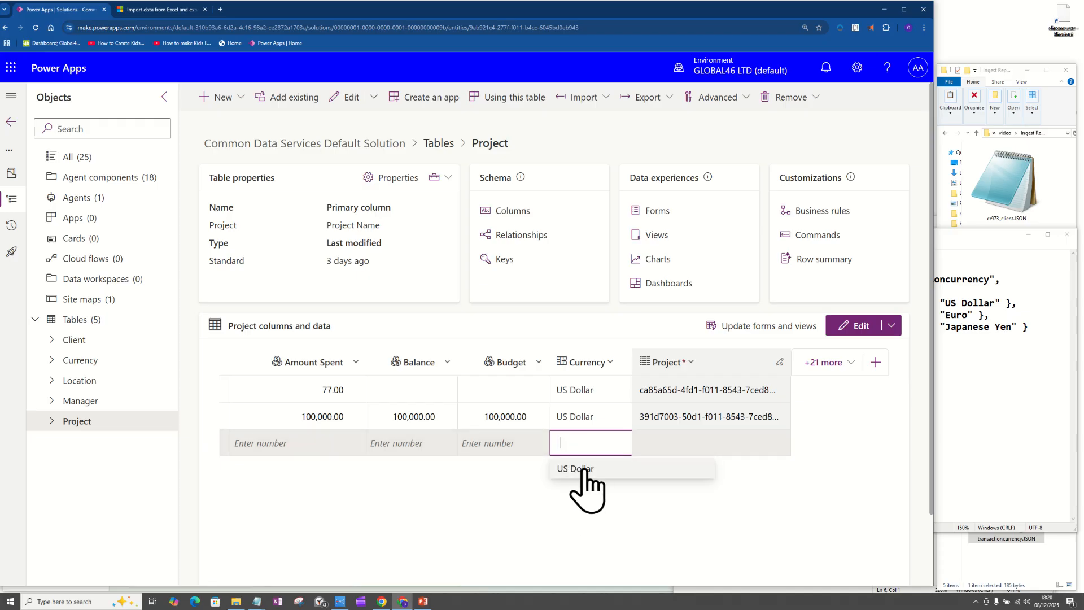
click(985, 336)
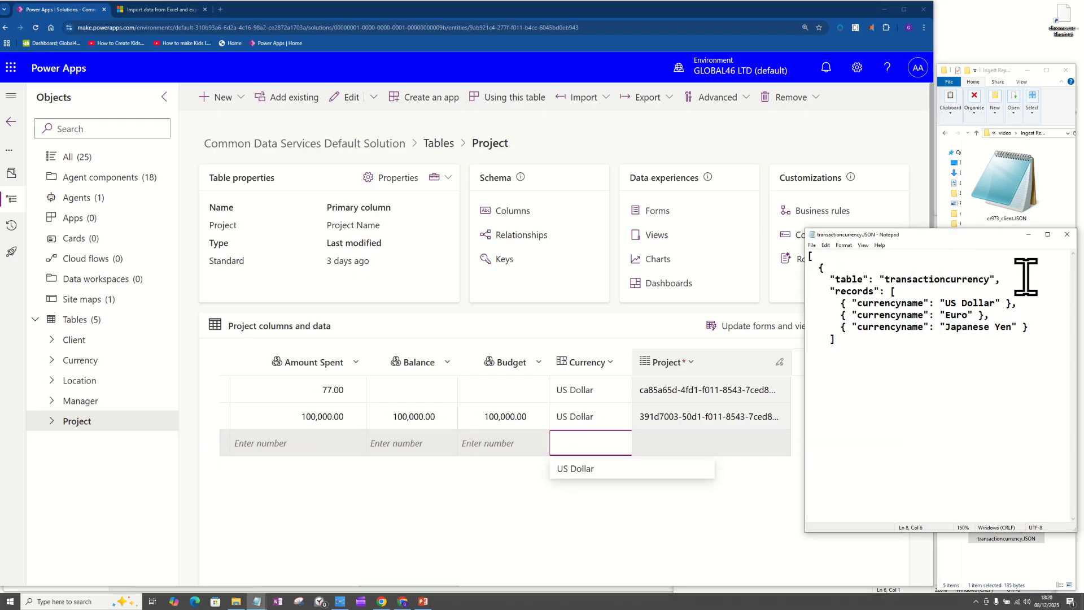
drag(808, 314, 848, 315)
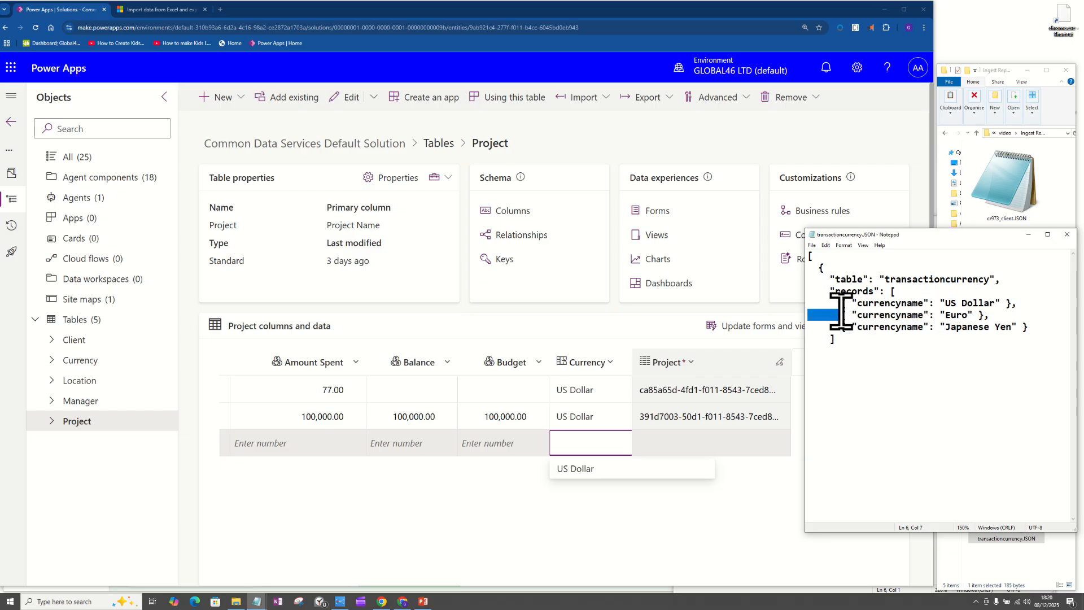
drag(1016, 303, 836, 303)
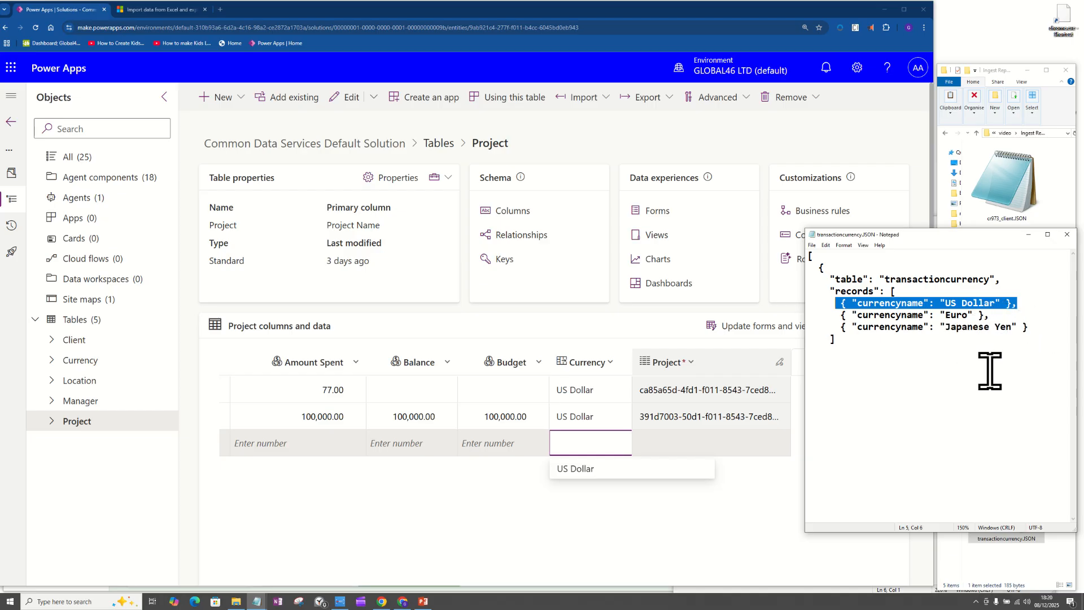
scroll(989, 367, up, 1)
drag(1047, 336, 808, 326)
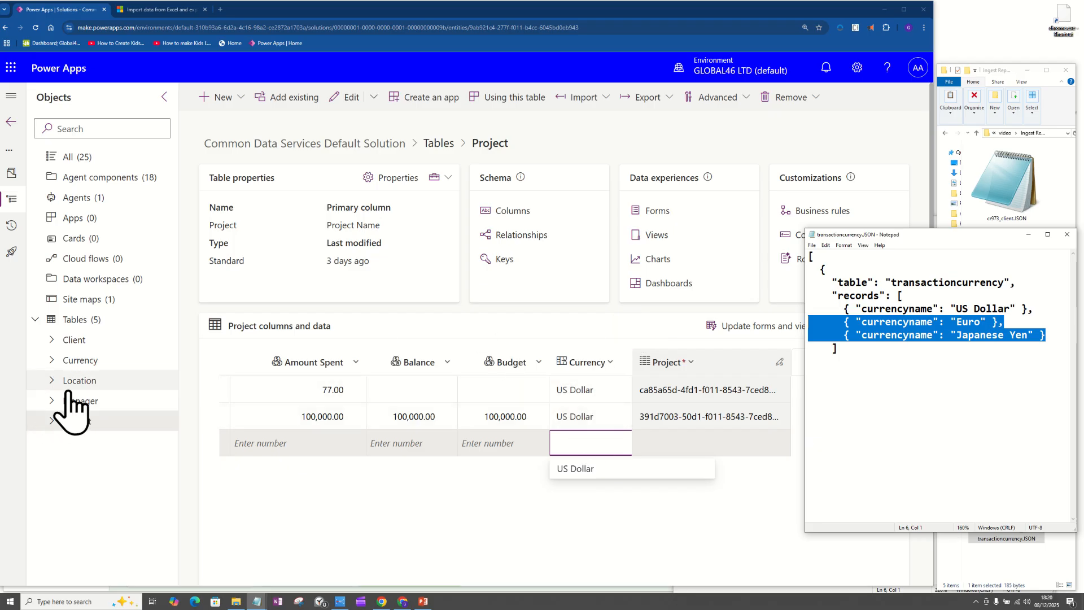
Open the Currency table and highlight all three records in transactioncurrency.JSON to compare them with its rows
click(84, 361)
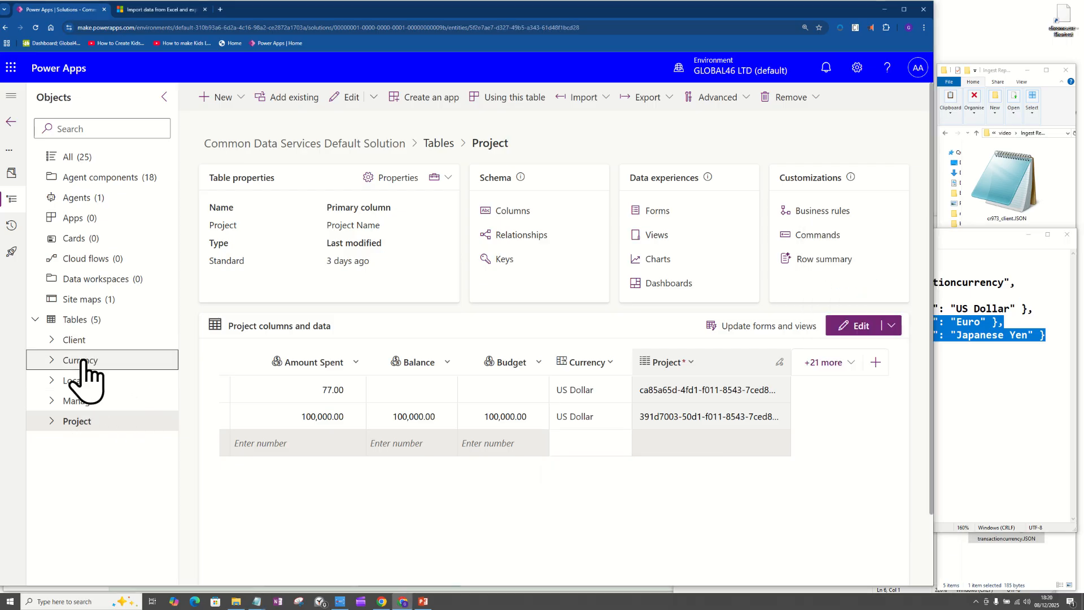
click(84, 361)
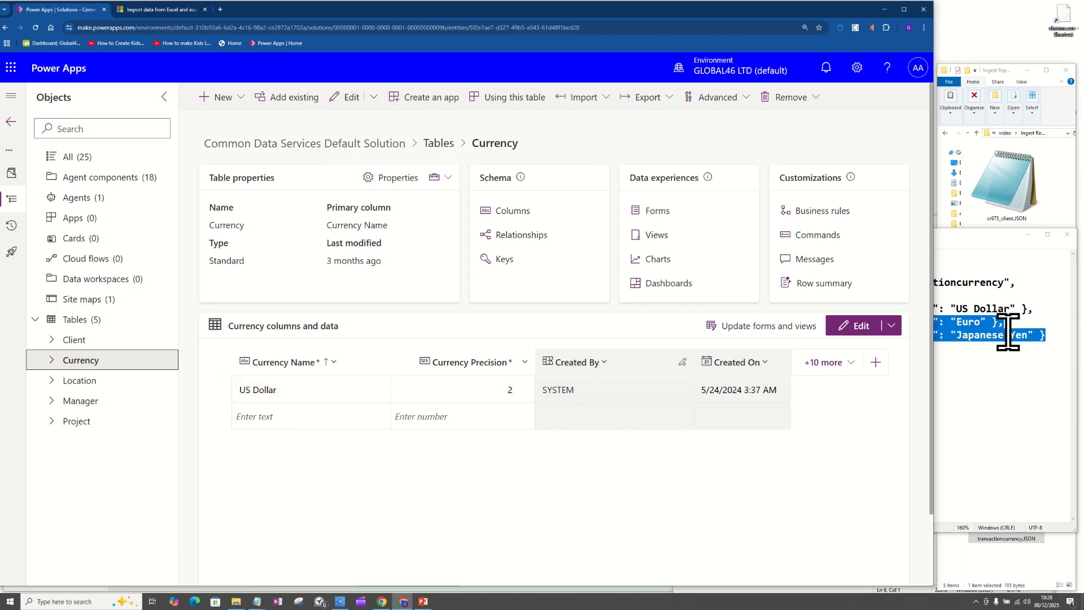
click(1045, 335)
drag(1057, 333, 910, 328)
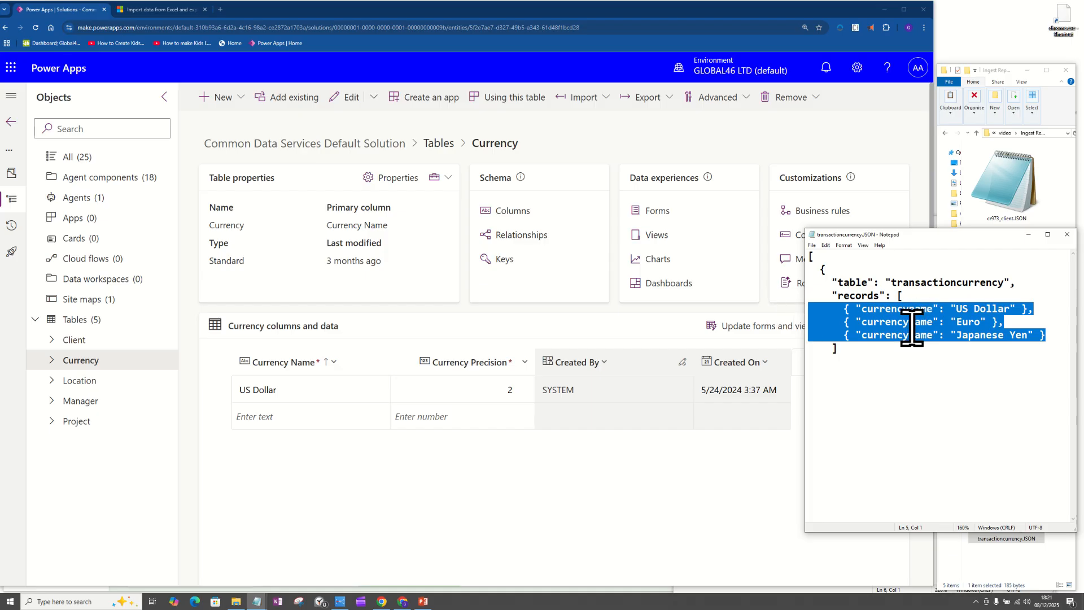
Check the Currency Name and Currency Precision cells of the empty new row without entering data, and close transactioncurrency.JSON
click(319, 420)
click(440, 420)
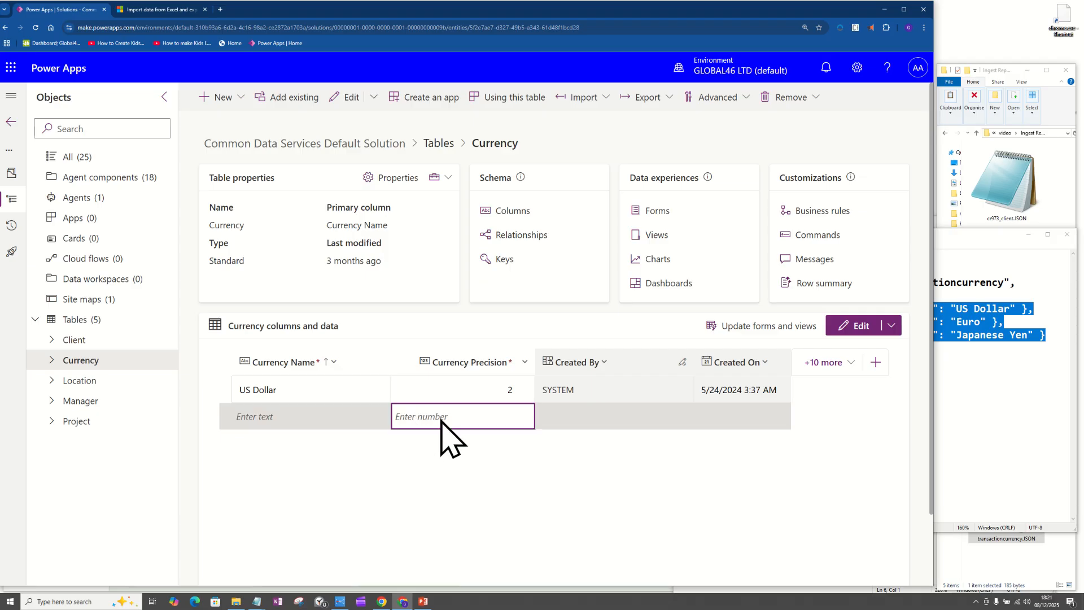
click(315, 418)
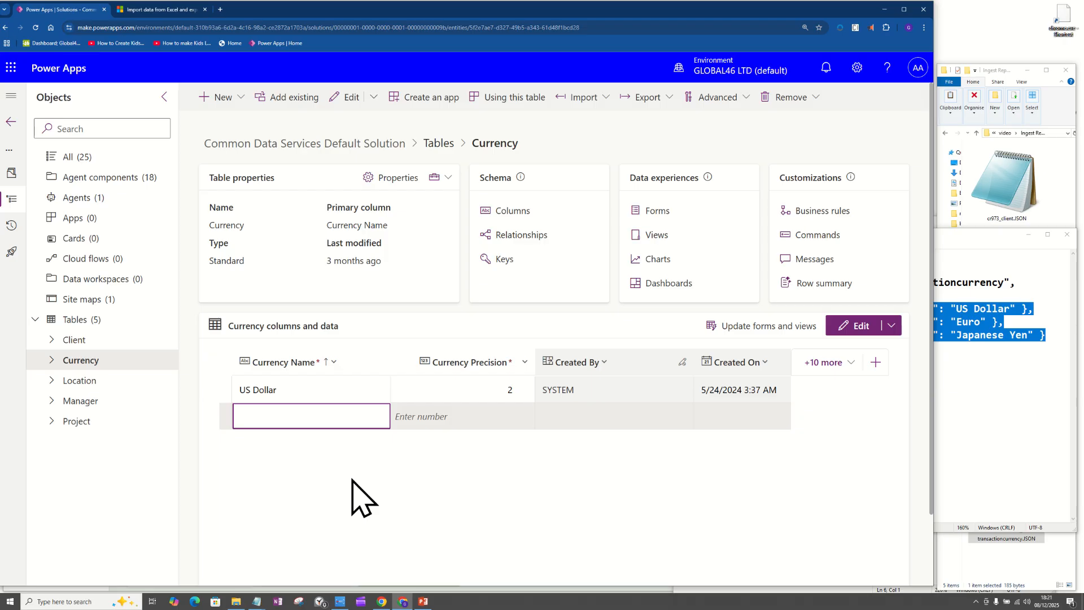
click(351, 480)
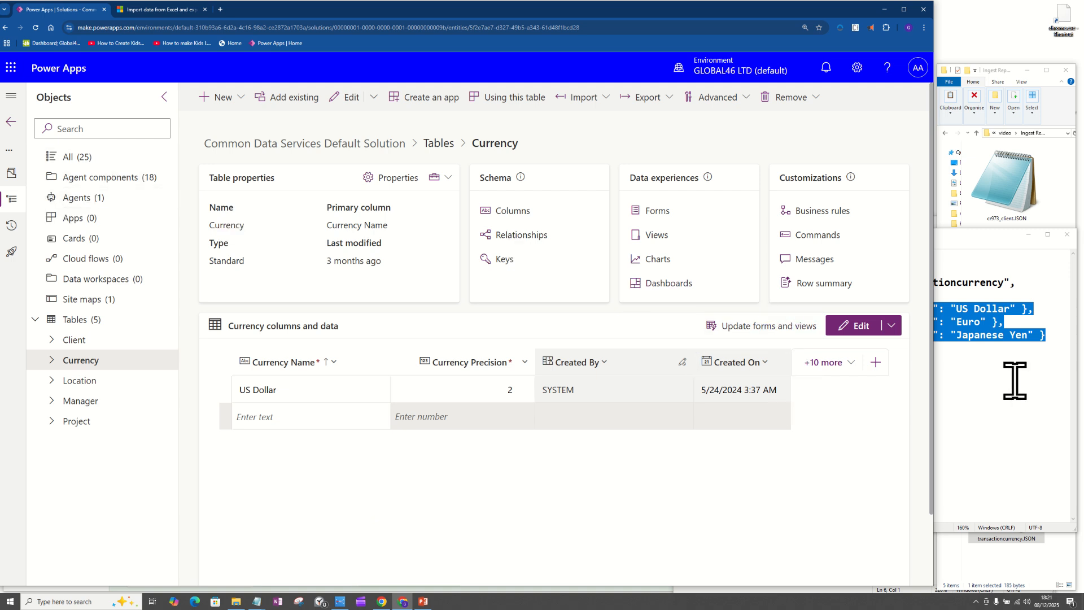
click(1028, 346)
click(1066, 234)
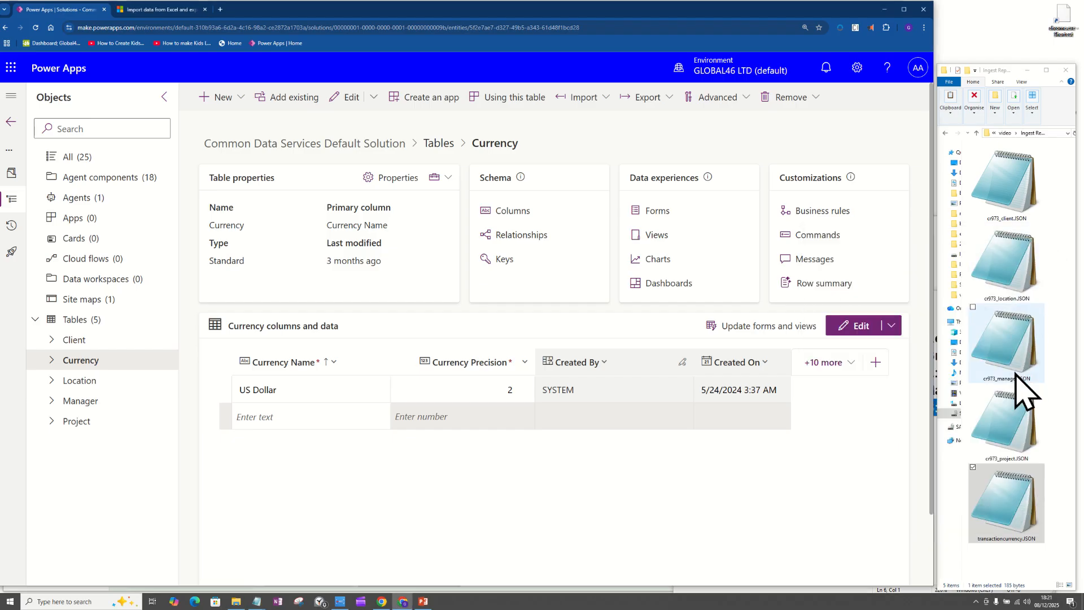
Compare the Client table with cr973_client.JSON at 190% in a widened window, highlighting the file's Echo Inc and Foxtrot GmbH records
click(73, 340)
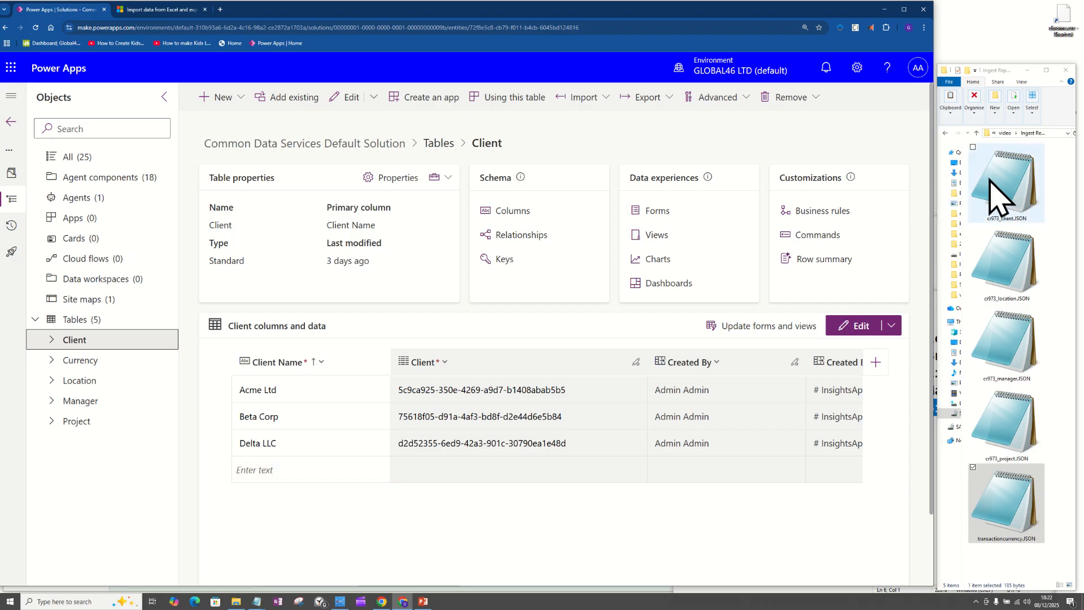
double_click(1002, 189)
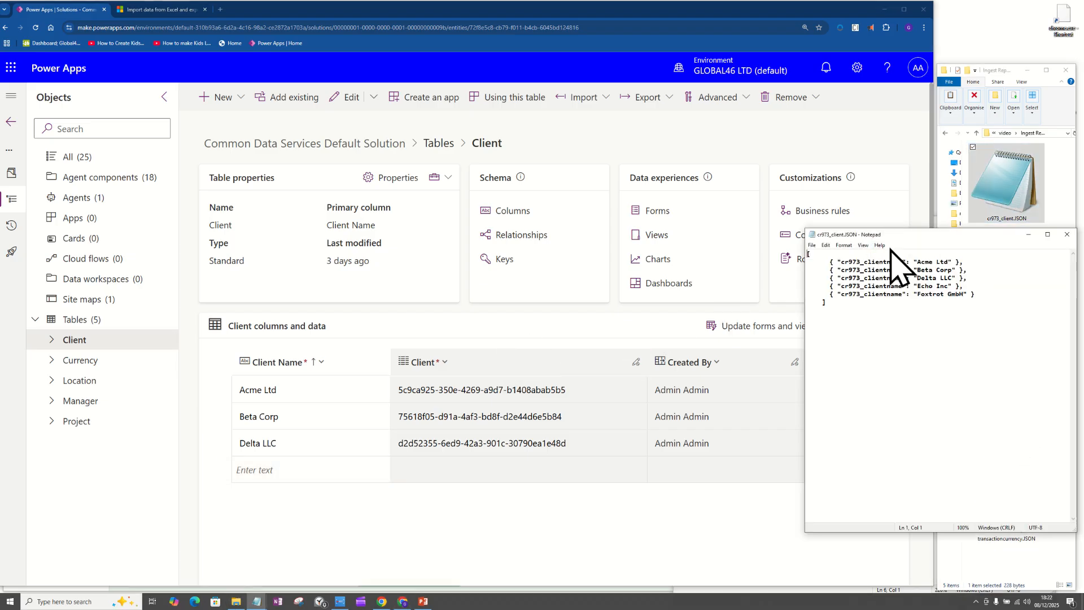
scroll(920, 327, up, 5)
scroll(962, 254, up, 4)
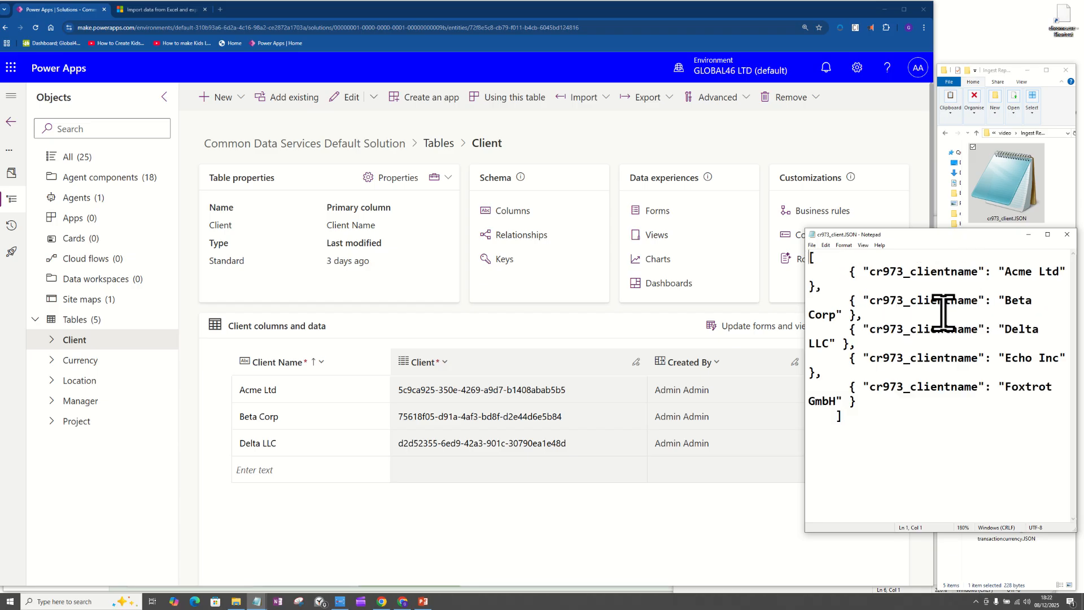
drag(959, 234, 810, 286)
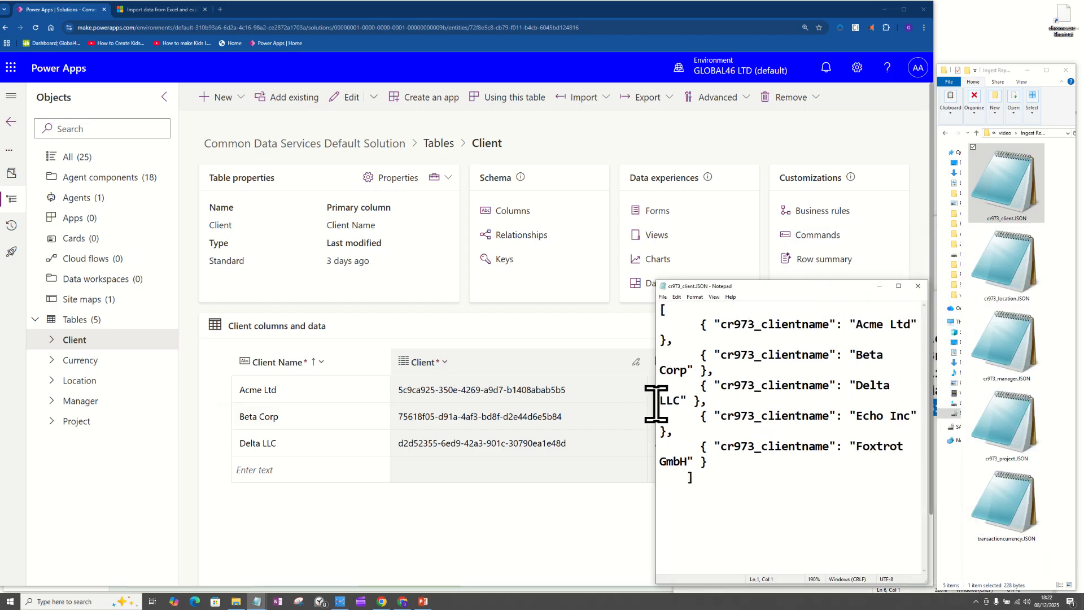
drag(653, 403, 532, 376)
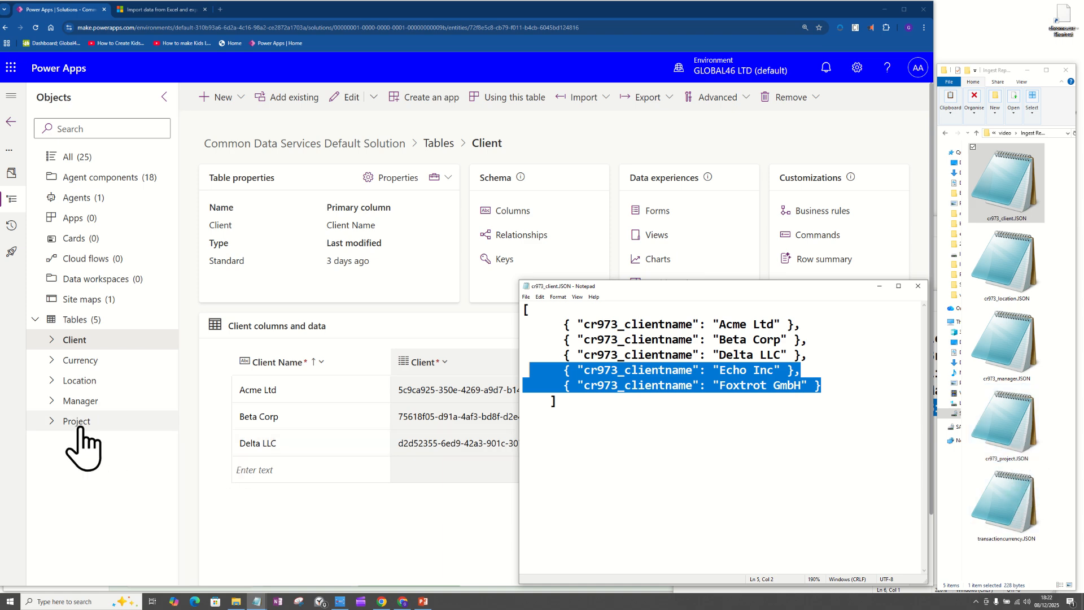
Open cr973_project.JSON over the Project table, enlarge its text to 140%, and make its window wider and taller
click(73, 421)
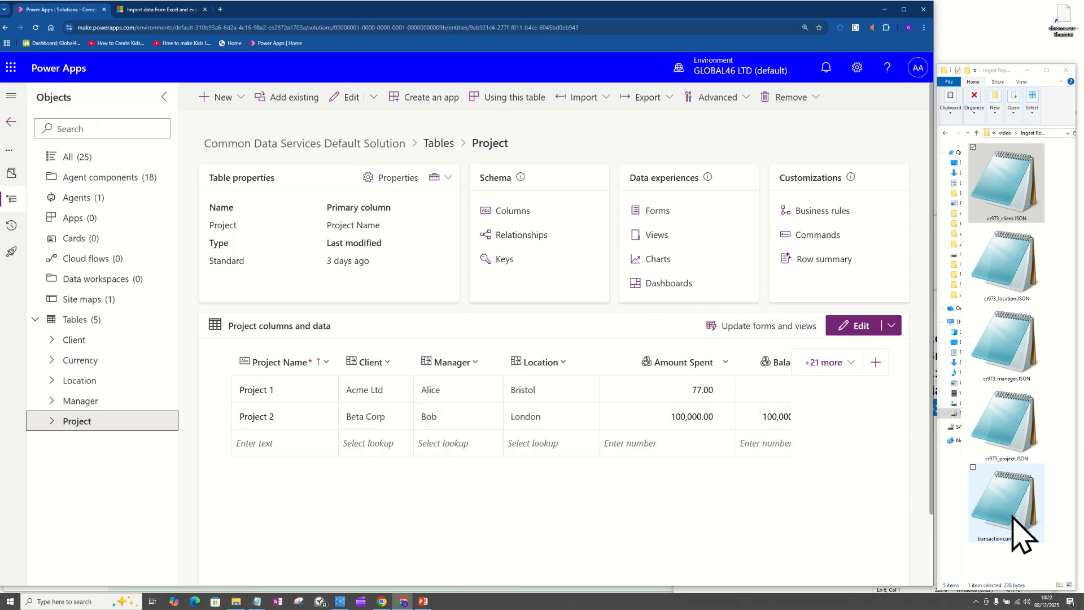
click(1008, 420)
double_click(1008, 418)
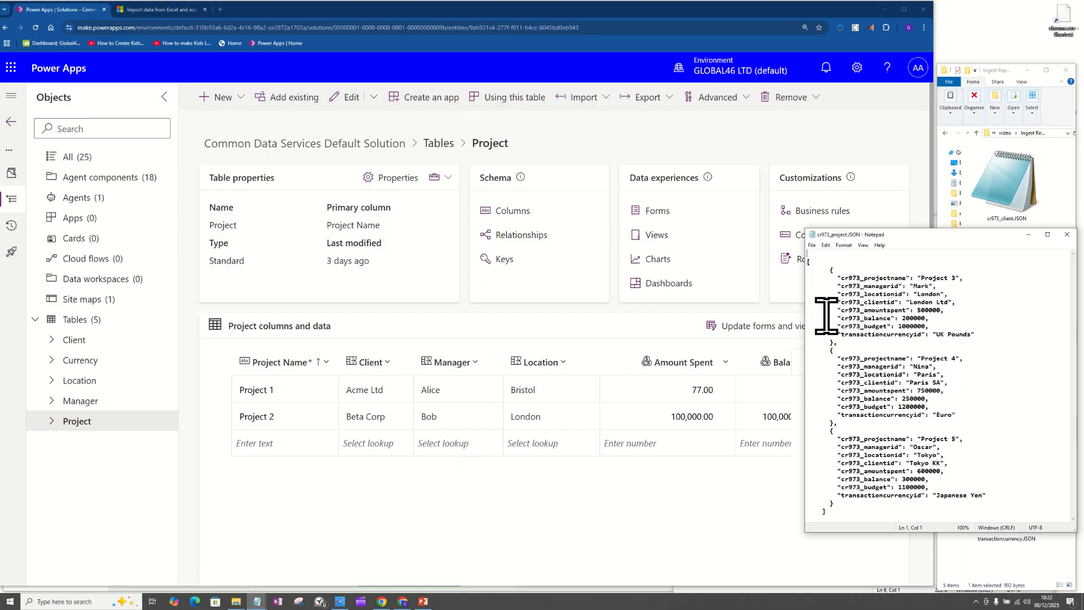
scroll(900, 353, up, 4)
drag(804, 348, 686, 345)
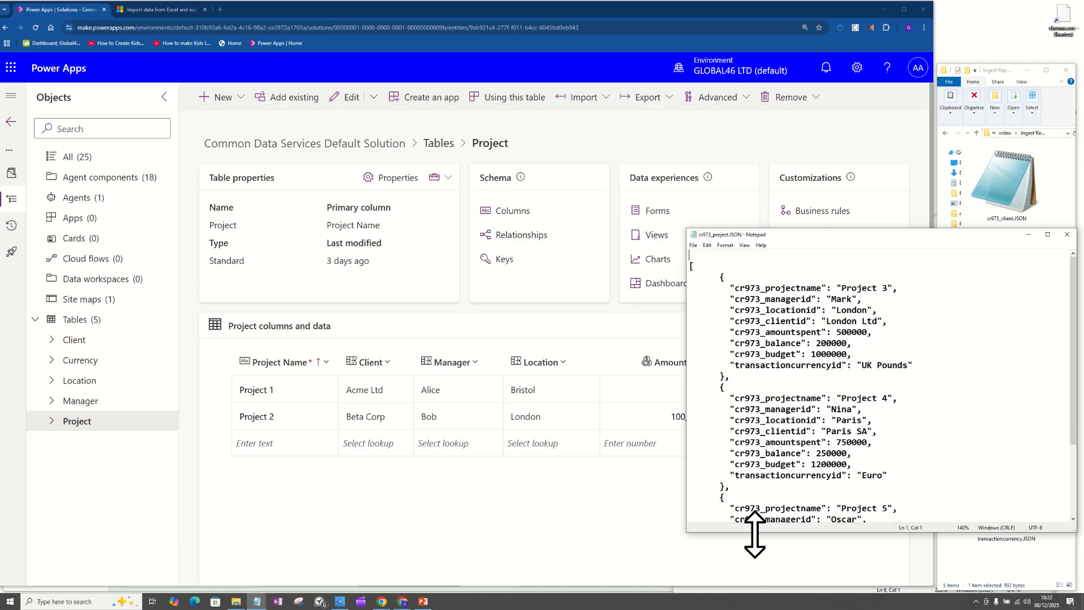
drag(756, 533, 756, 591)
Highlight the Project 3, Project 4 and Project 5 records in turn, compare them with the Project table's data, and close the file
drag(908, 374, 661, 276)
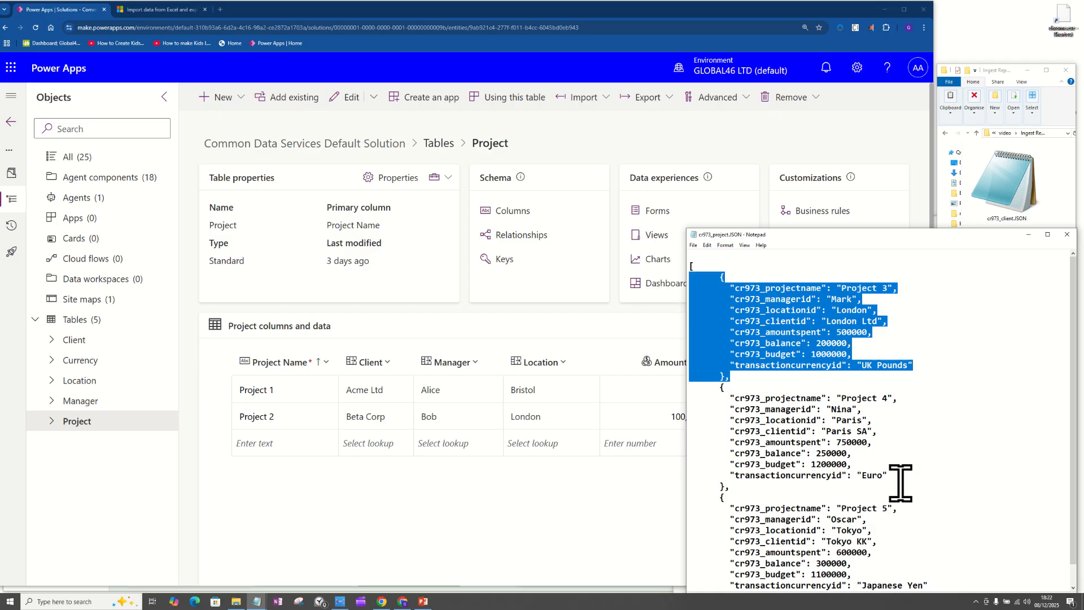
drag(898, 476, 685, 398)
scroll(778, 534, down, 1)
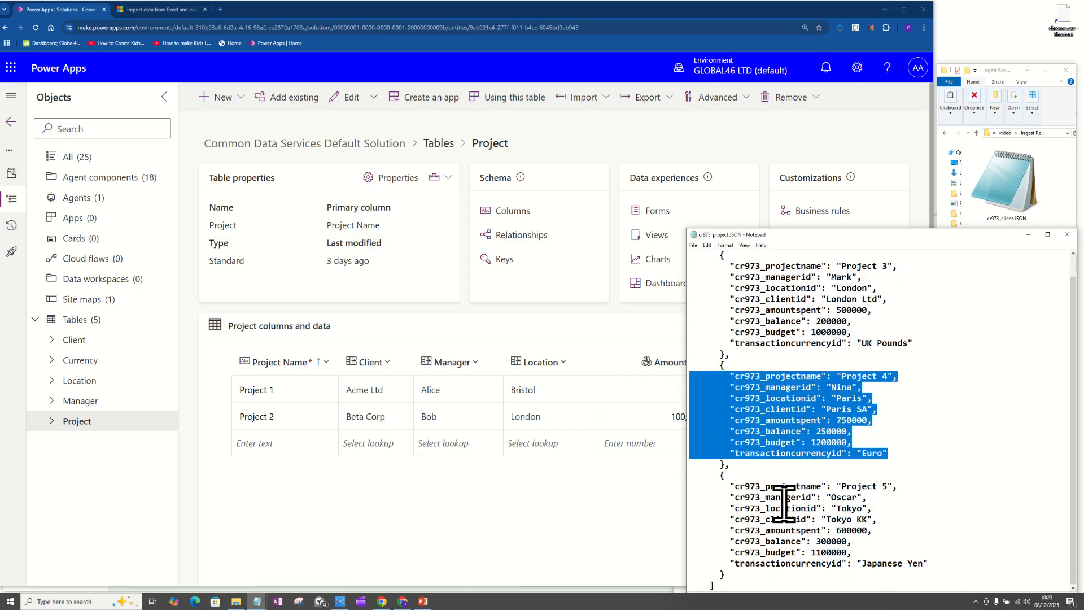
drag(937, 564, 649, 486)
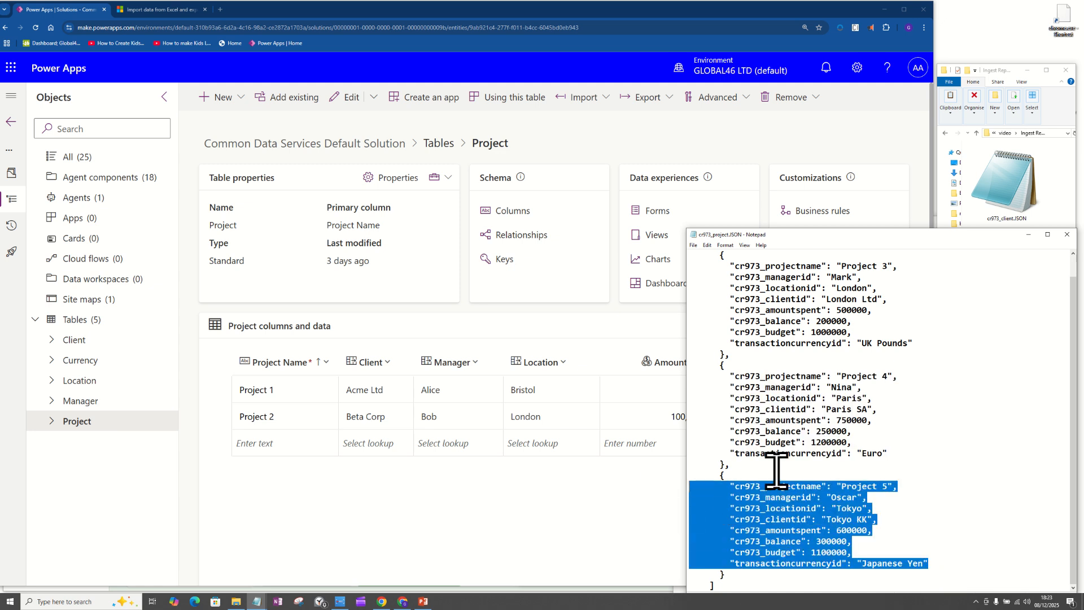
scroll(779, 463, up, 1)
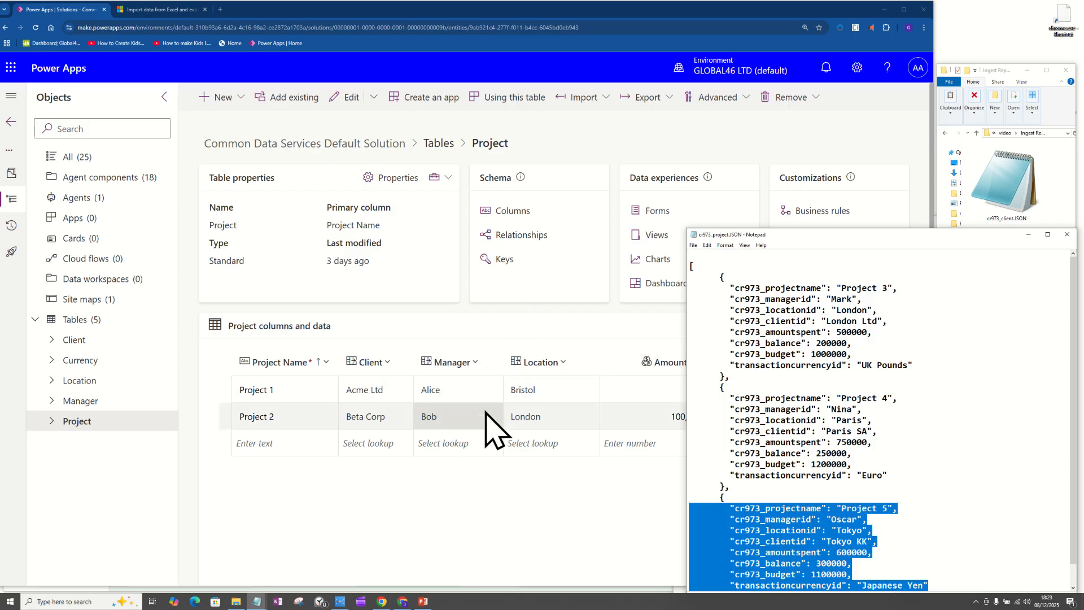
drag(342, 327, 230, 350)
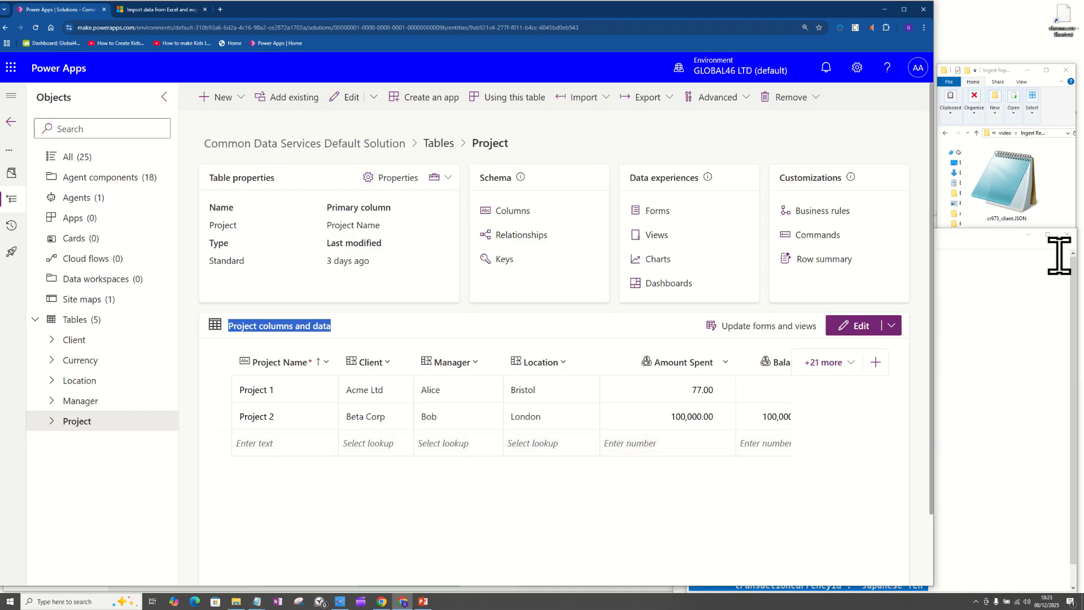
click(1067, 235)
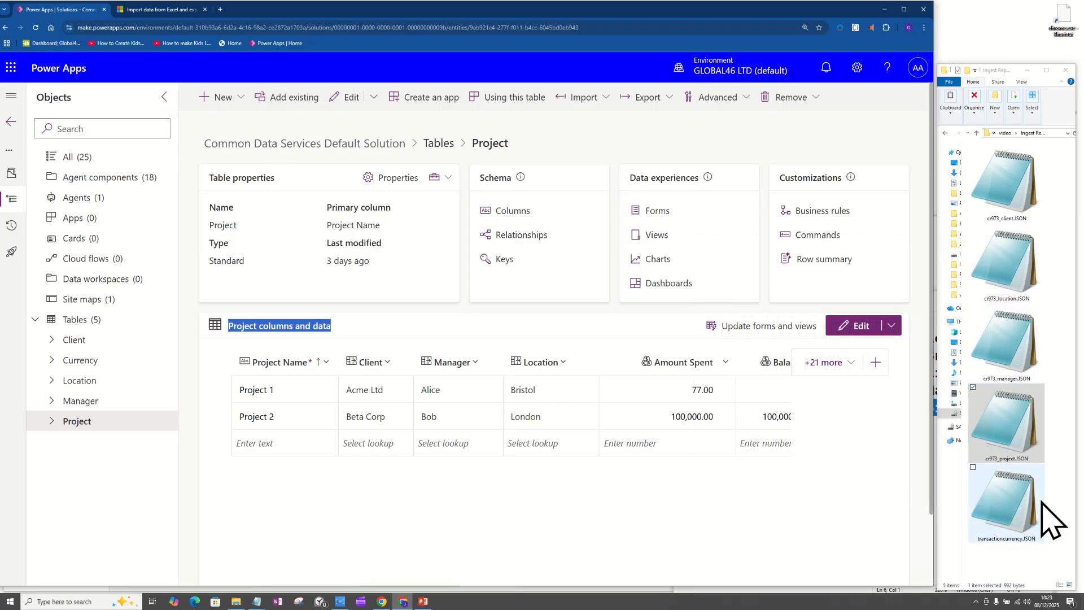